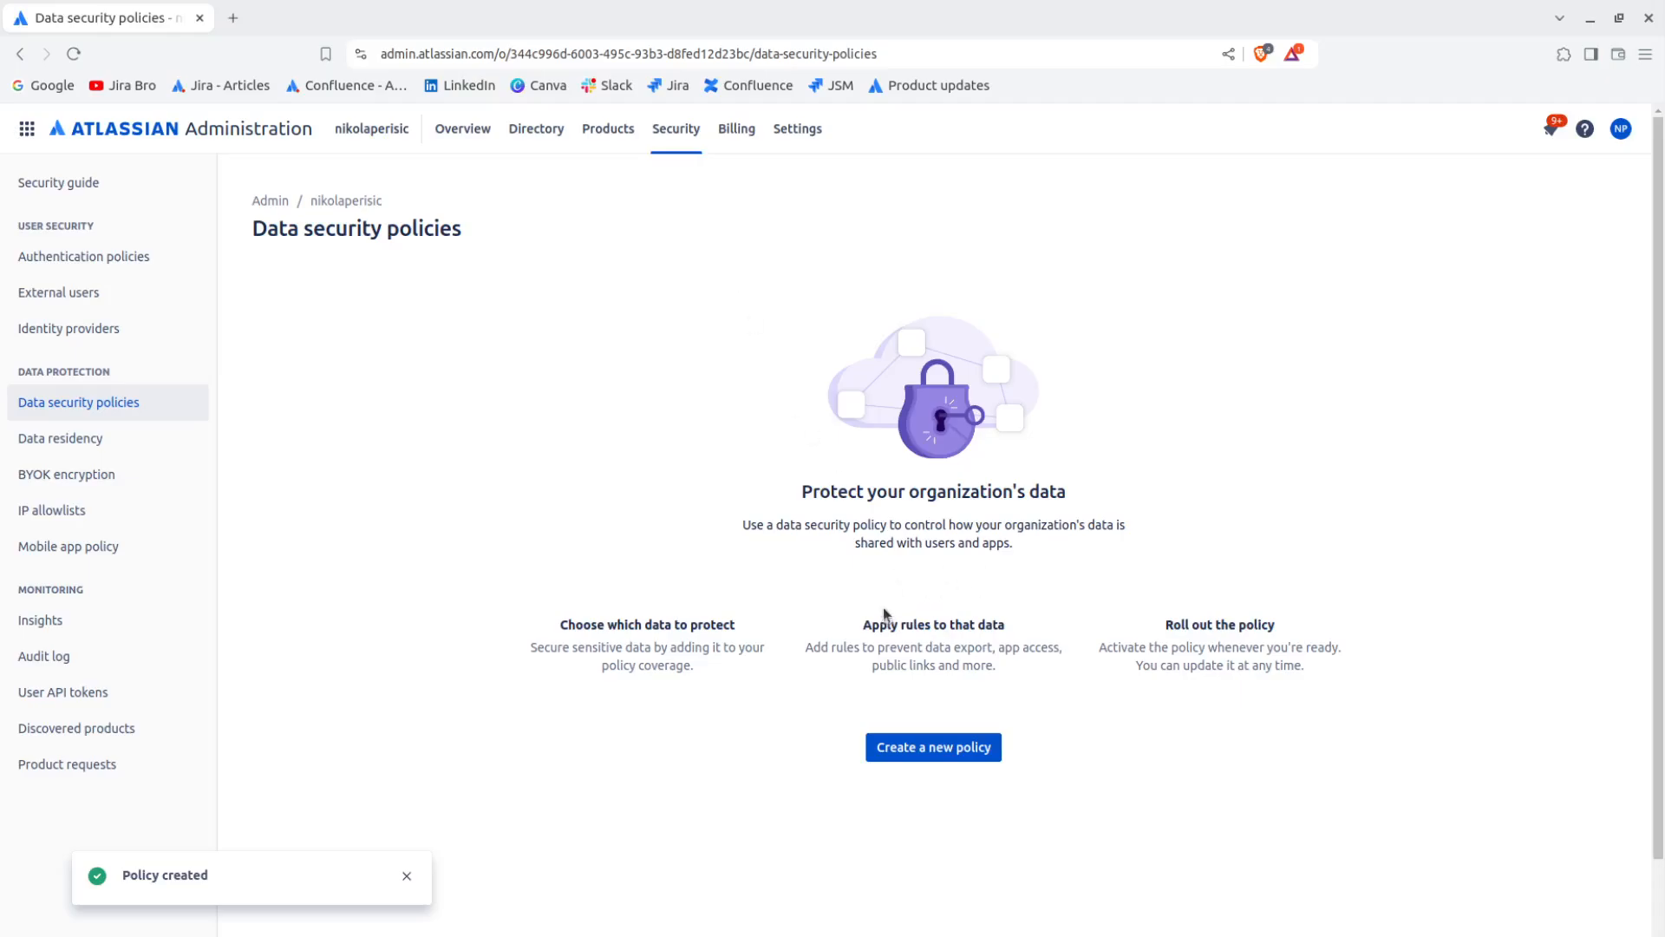
# Create a new data security policy named "Block 1".
pyautogui.click(407, 876)
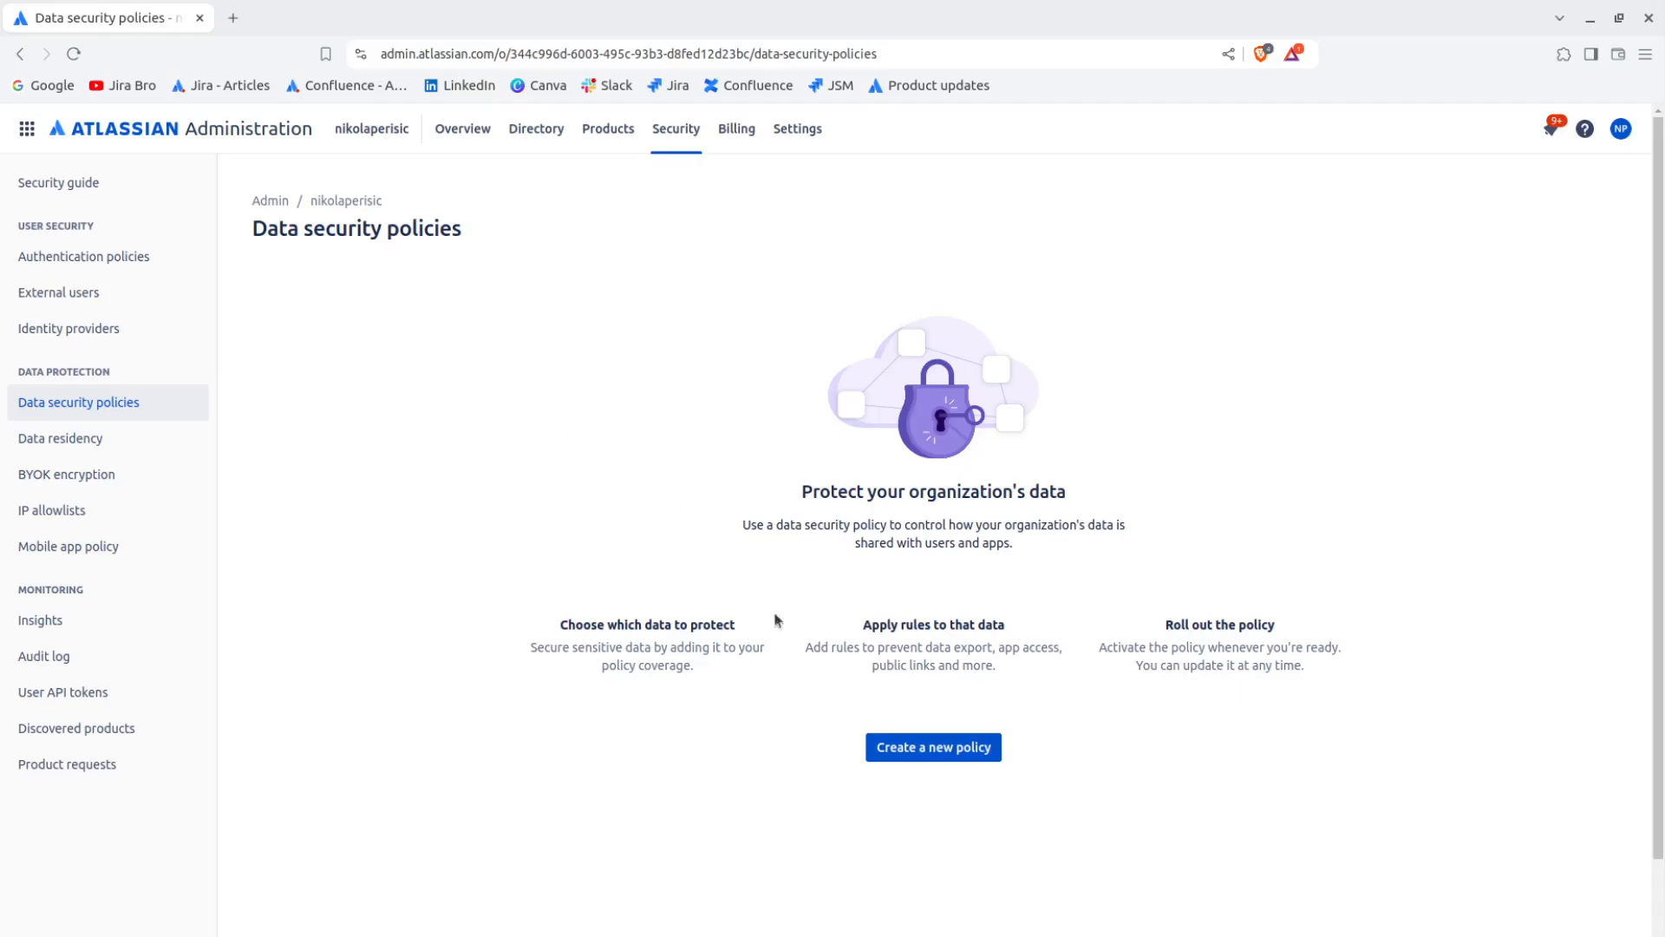
pyautogui.click(924, 746)
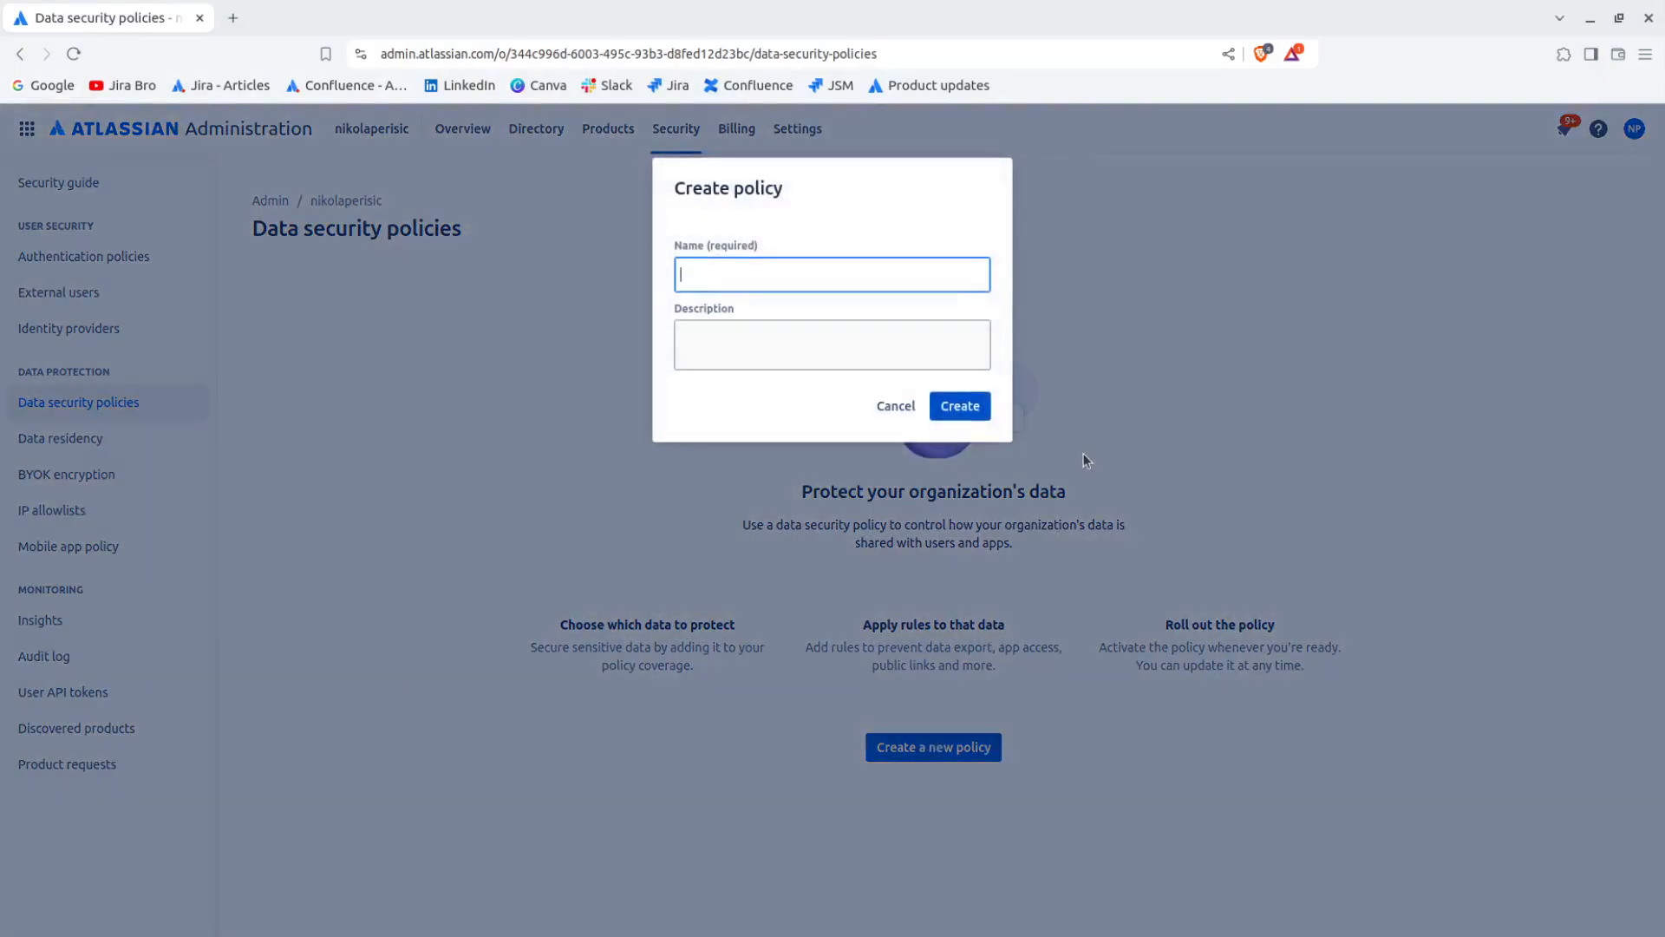
pyautogui.write('Block 1')
pyautogui.click(960, 406)
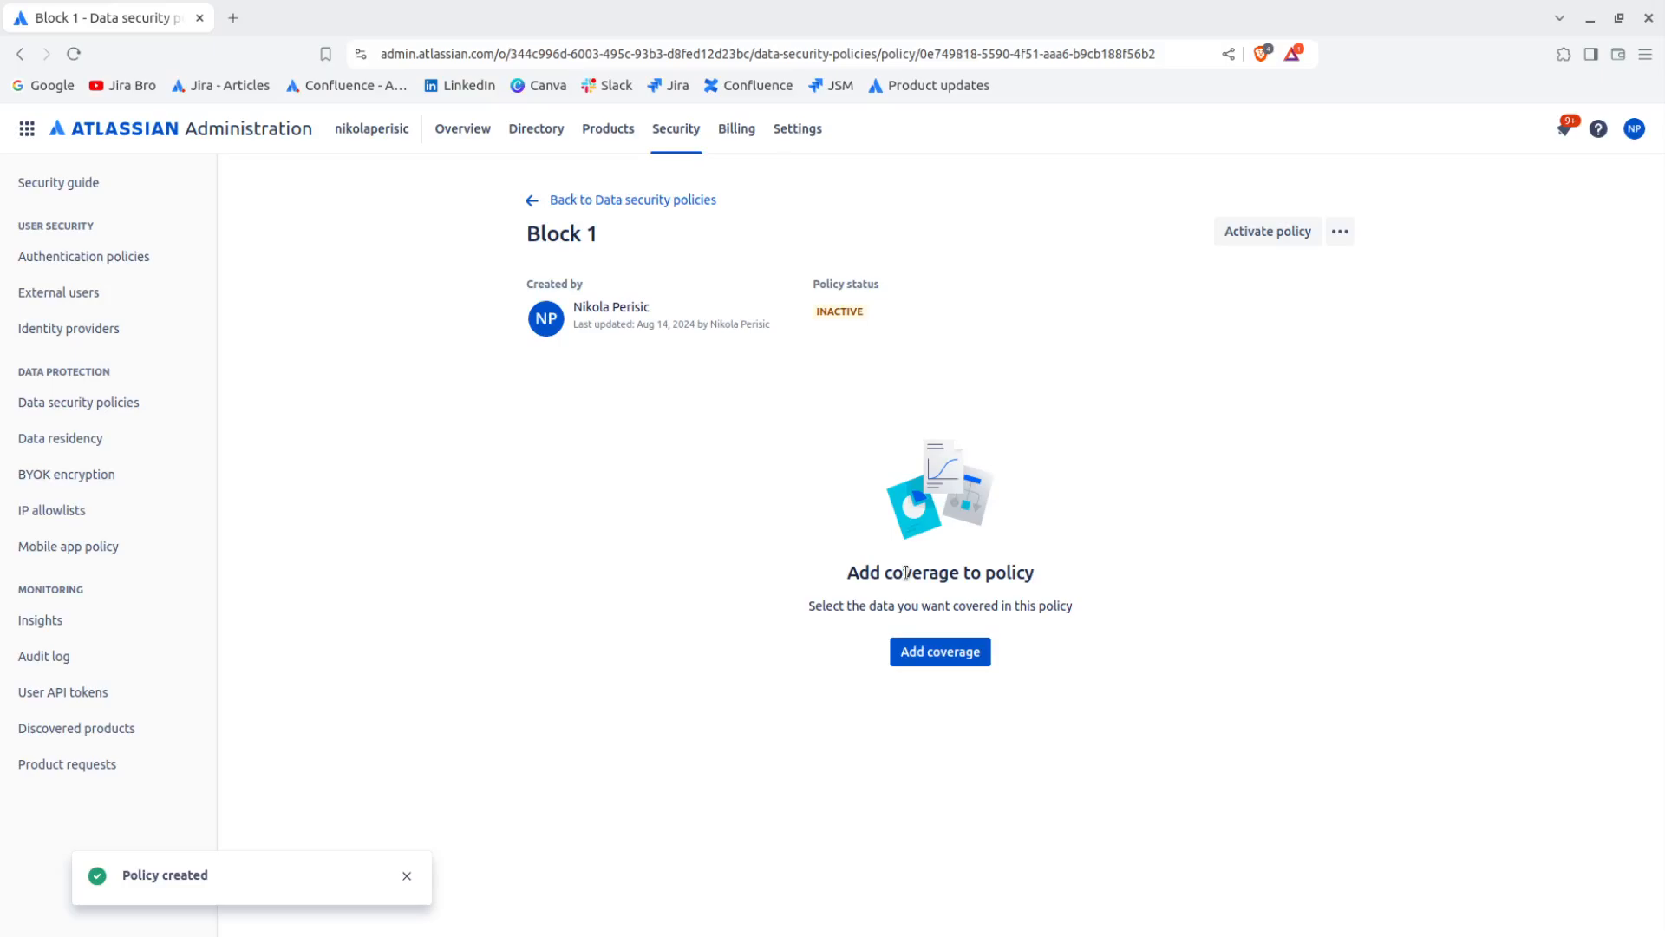
# Start adding coverage to the Block 1 policy and examine the App access rule under Spaces and projects.
pyautogui.click(928, 659)
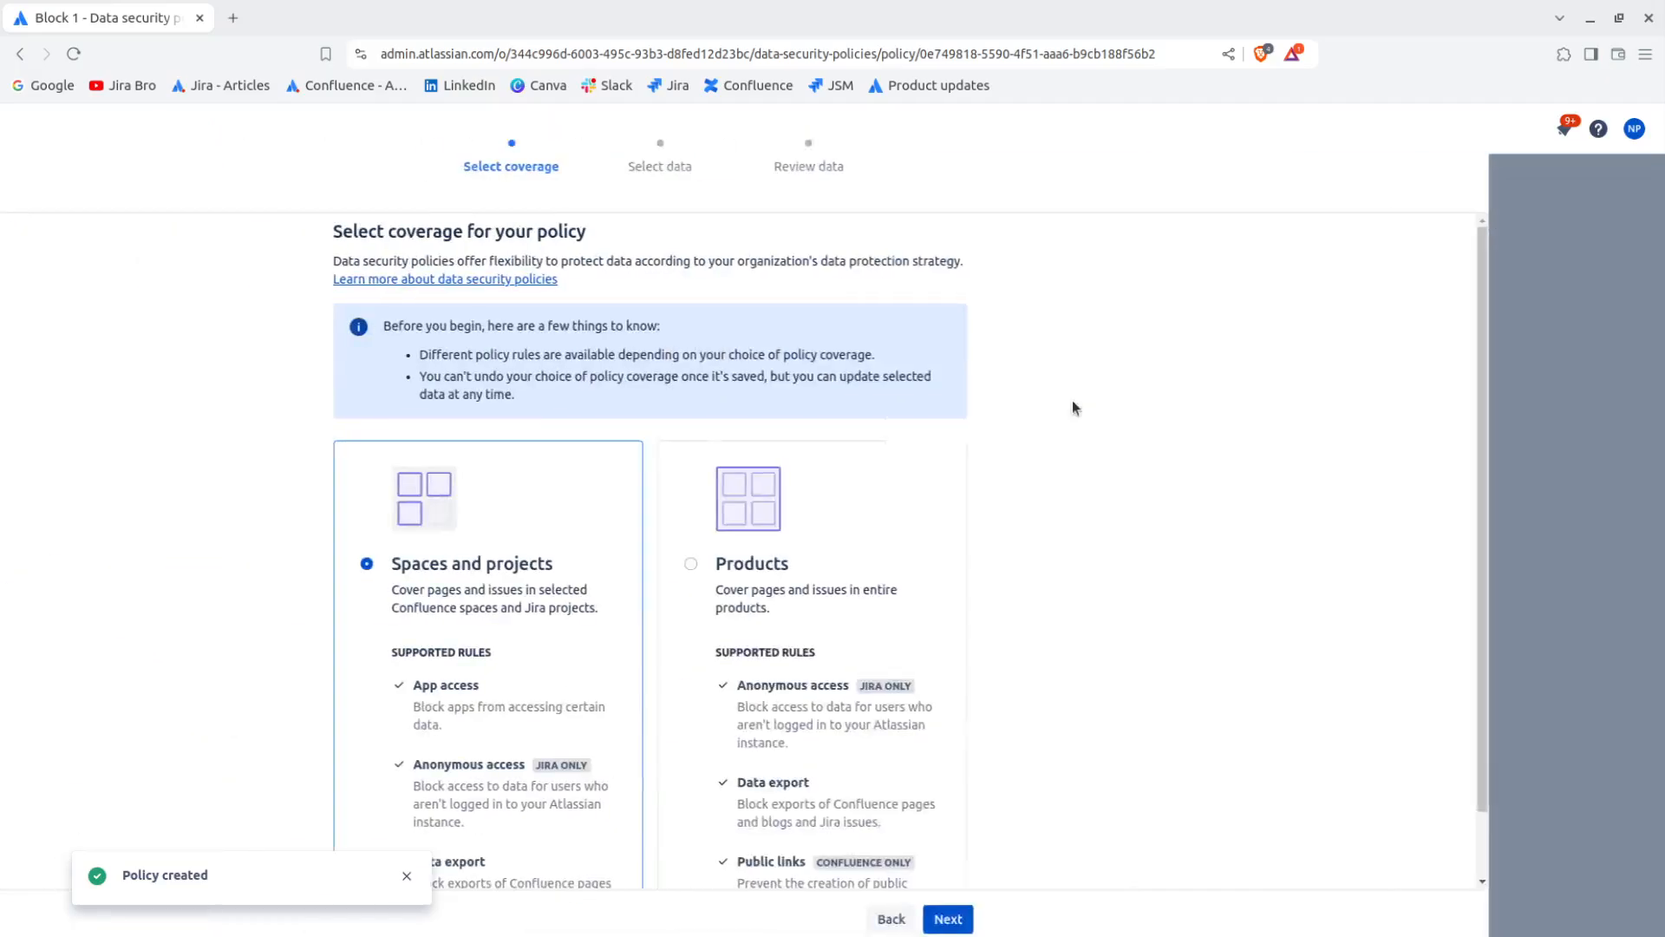
pyautogui.scroll(-1, 1262, 459)
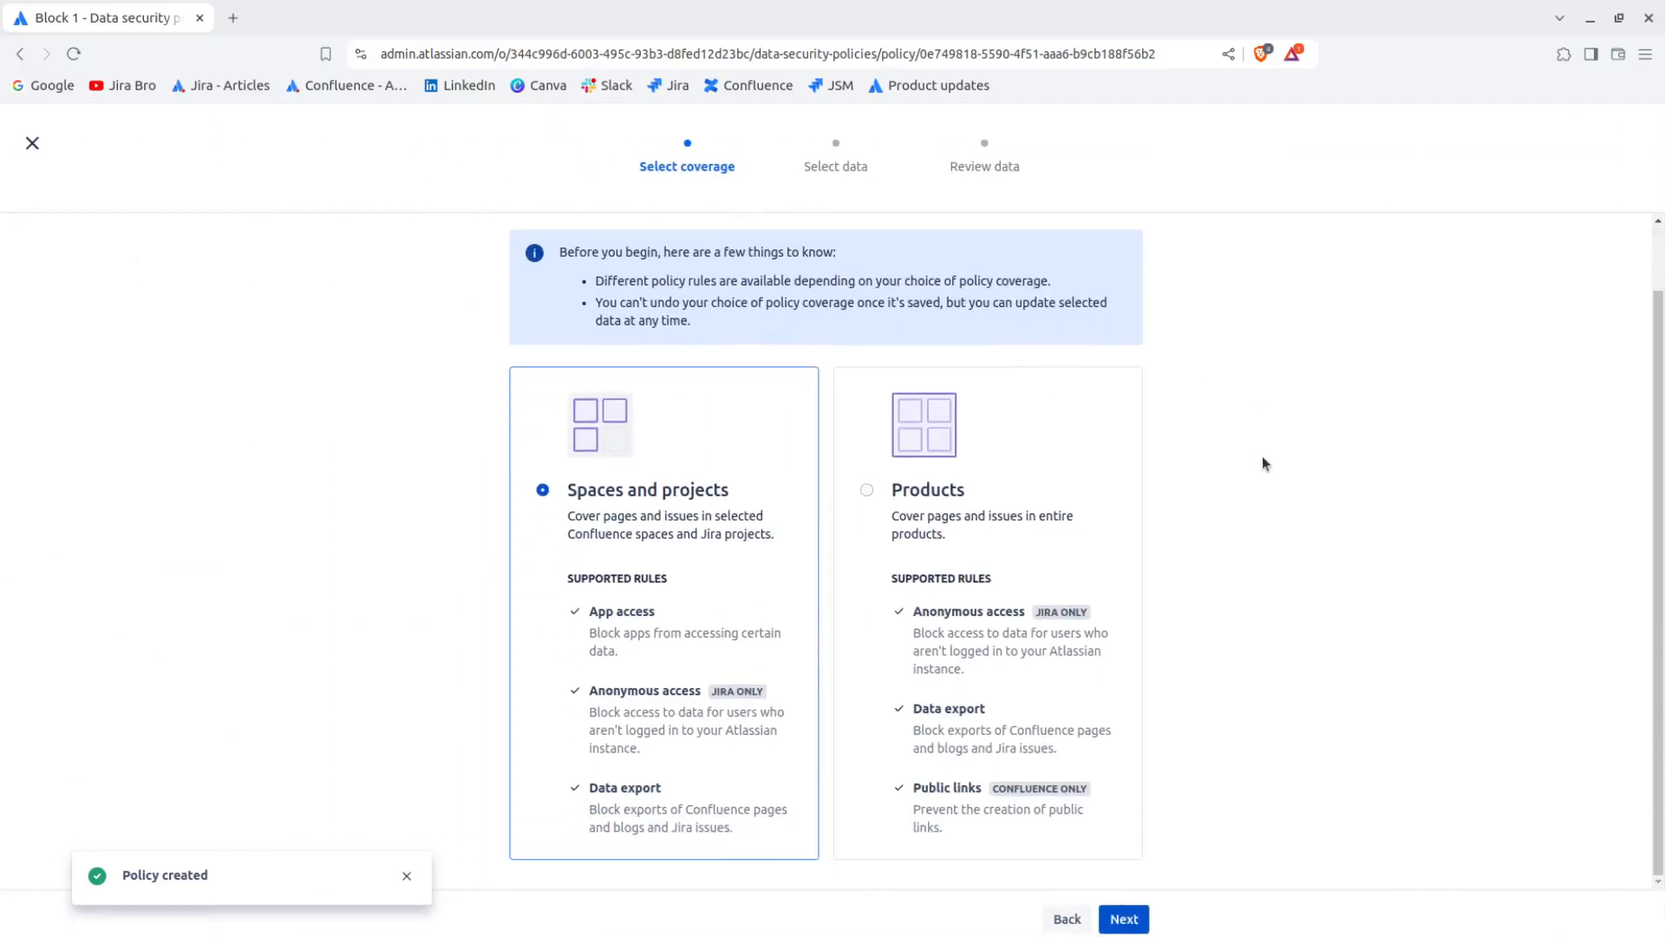
pyautogui.scroll(1, 1262, 464)
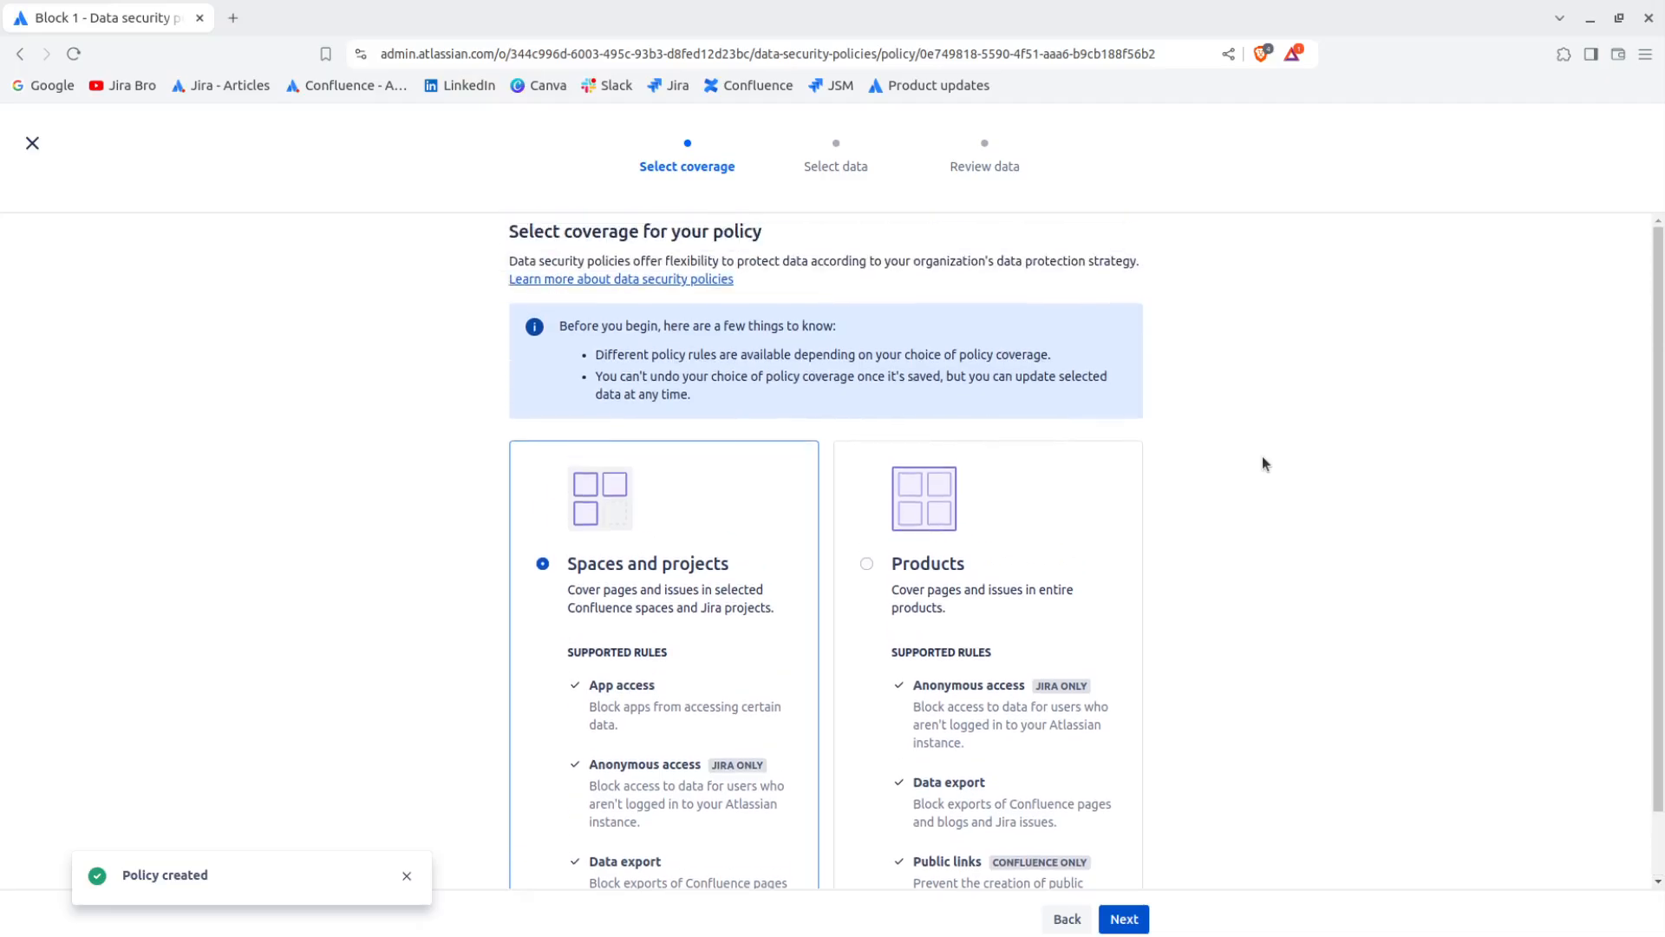
pyautogui.scroll(-1, 1261, 464)
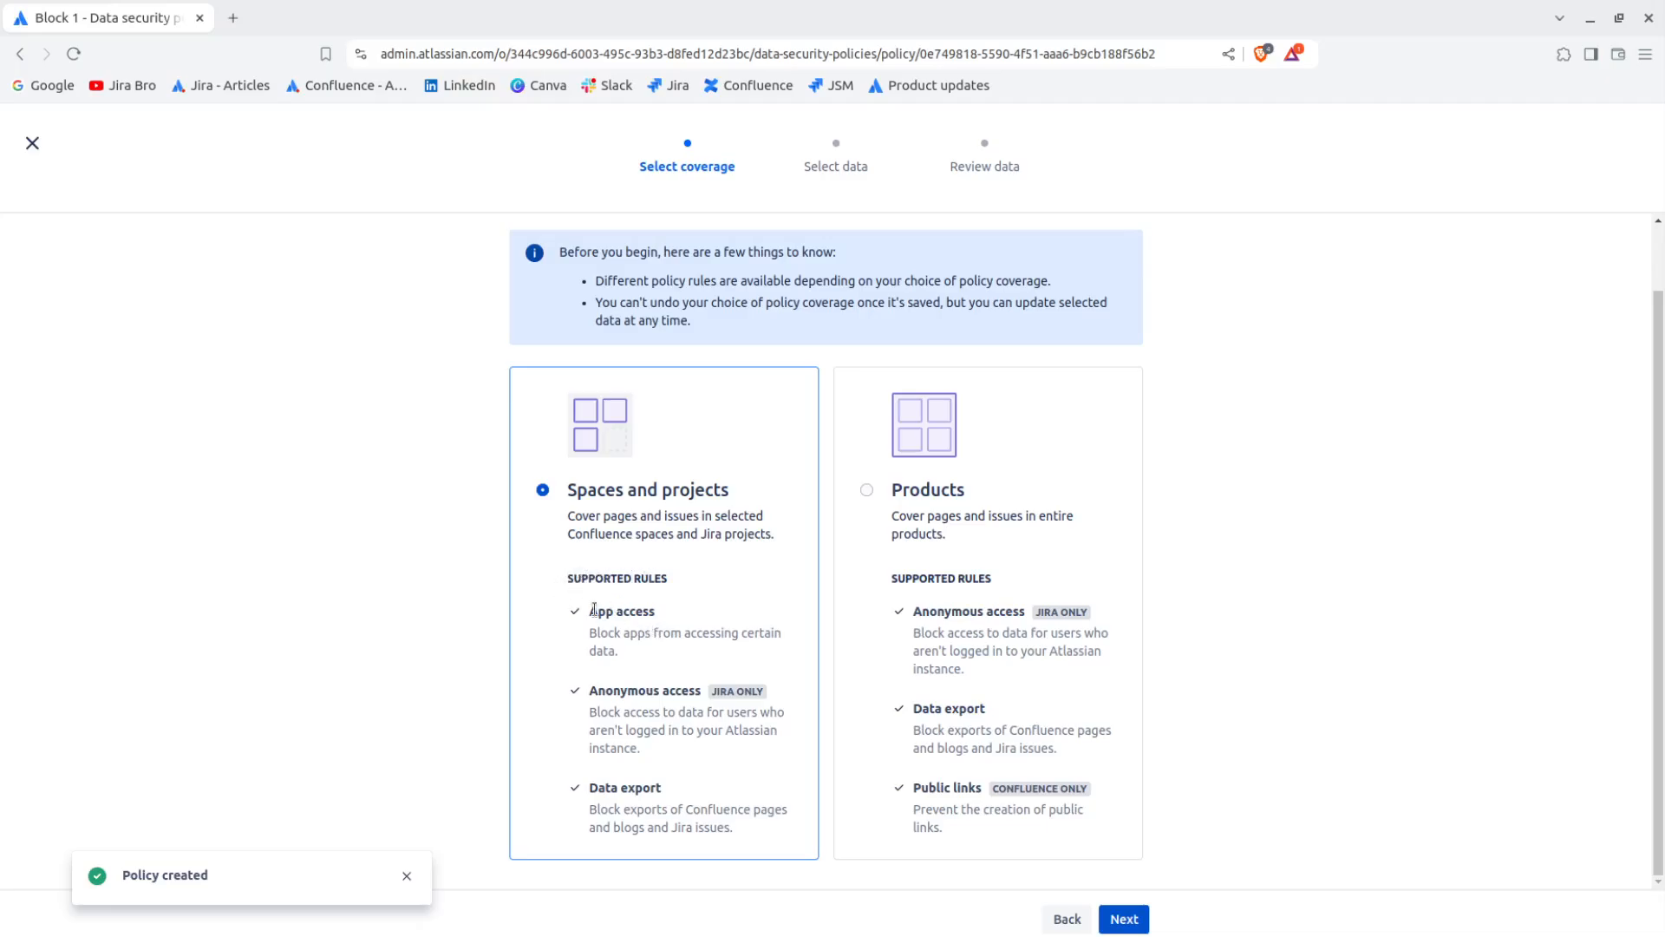
pyautogui.moveTo(589, 611); pyautogui.dragTo(674, 607)
pyautogui.click(668, 619)
pyautogui.moveTo(590, 633); pyautogui.dragTo(796, 650)
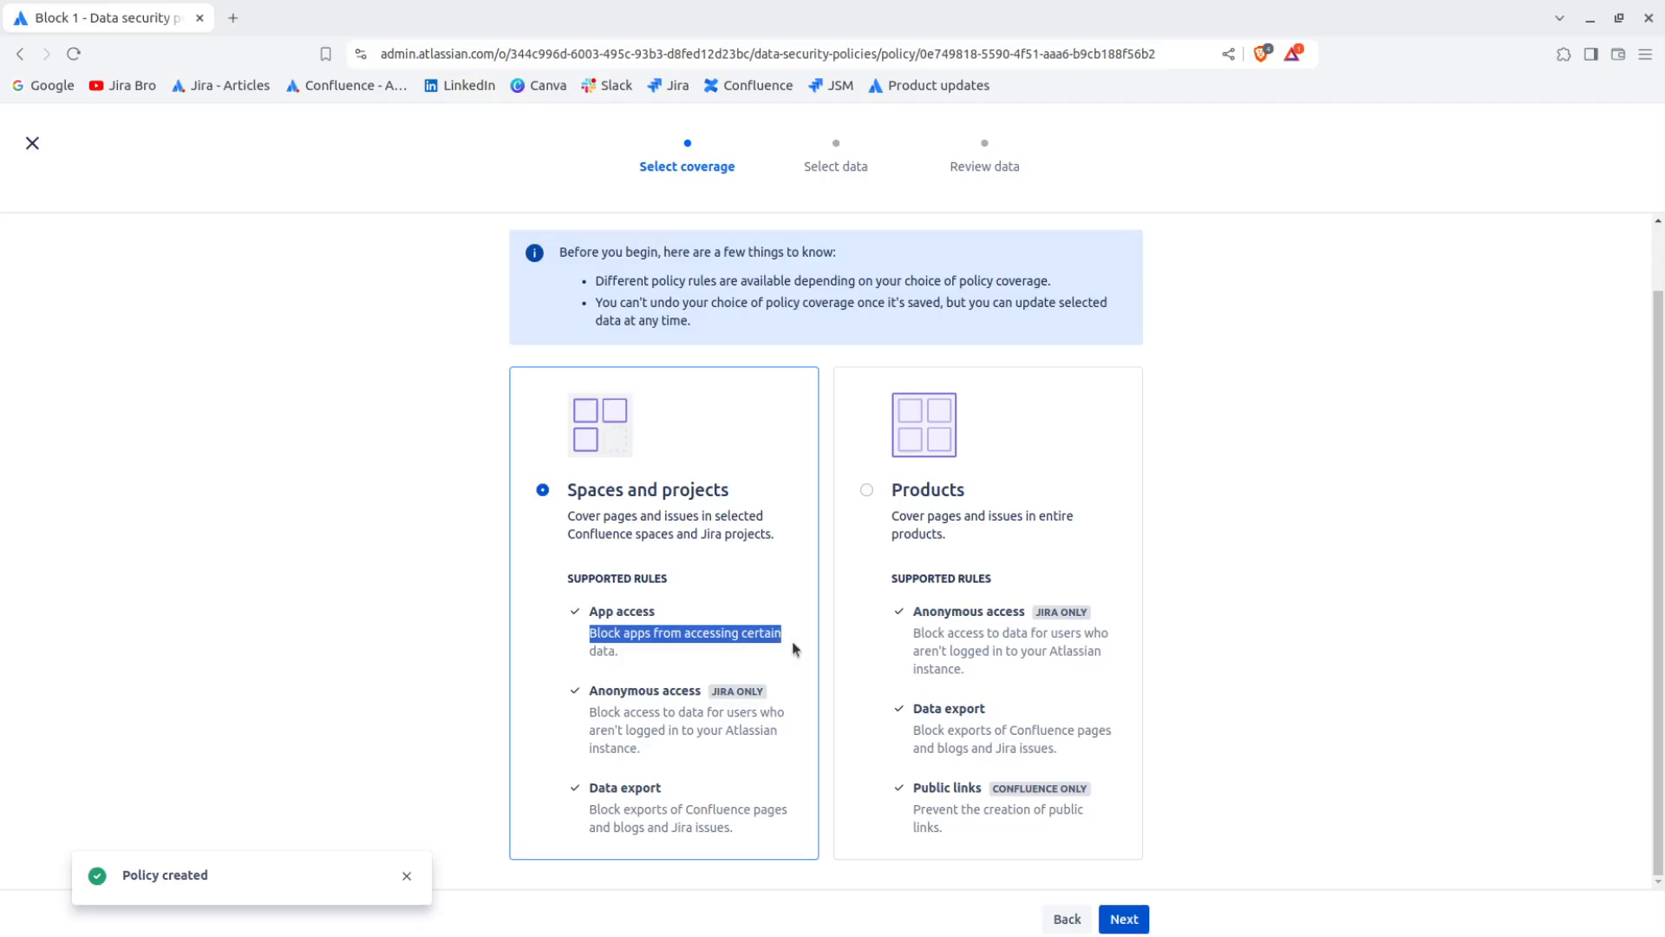
pyautogui.click(794, 650)
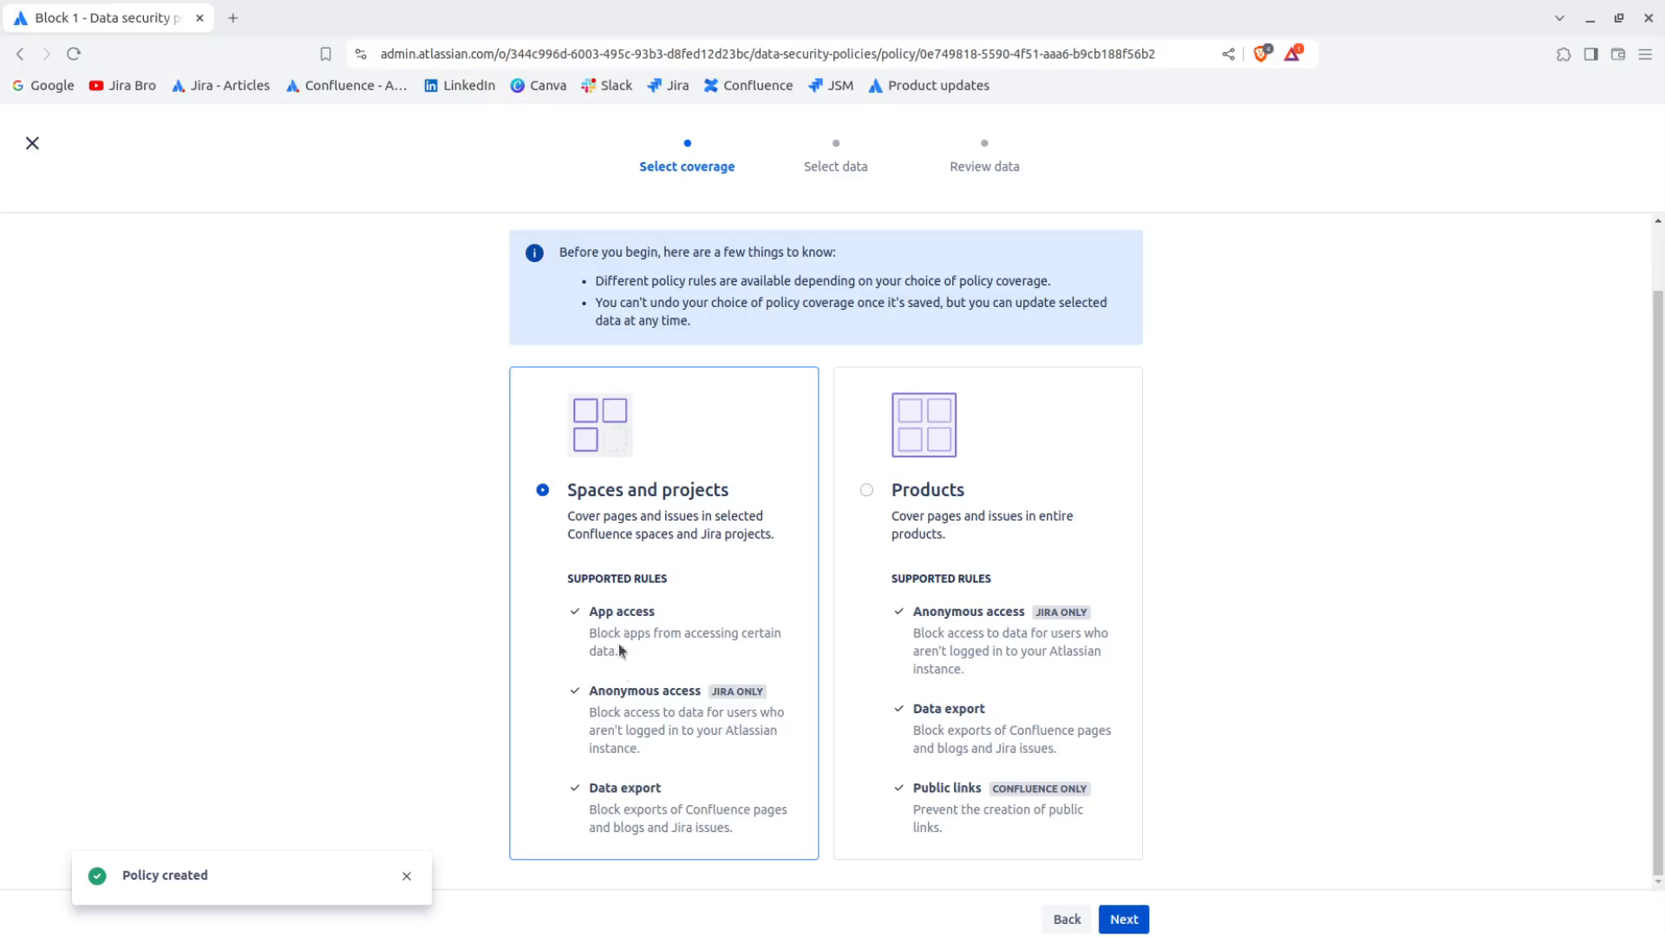
# Examine the Anonymous access and Data export rules supported by Spaces and projects coverage.
pyautogui.moveTo(591, 685); pyautogui.dragTo(713, 694)
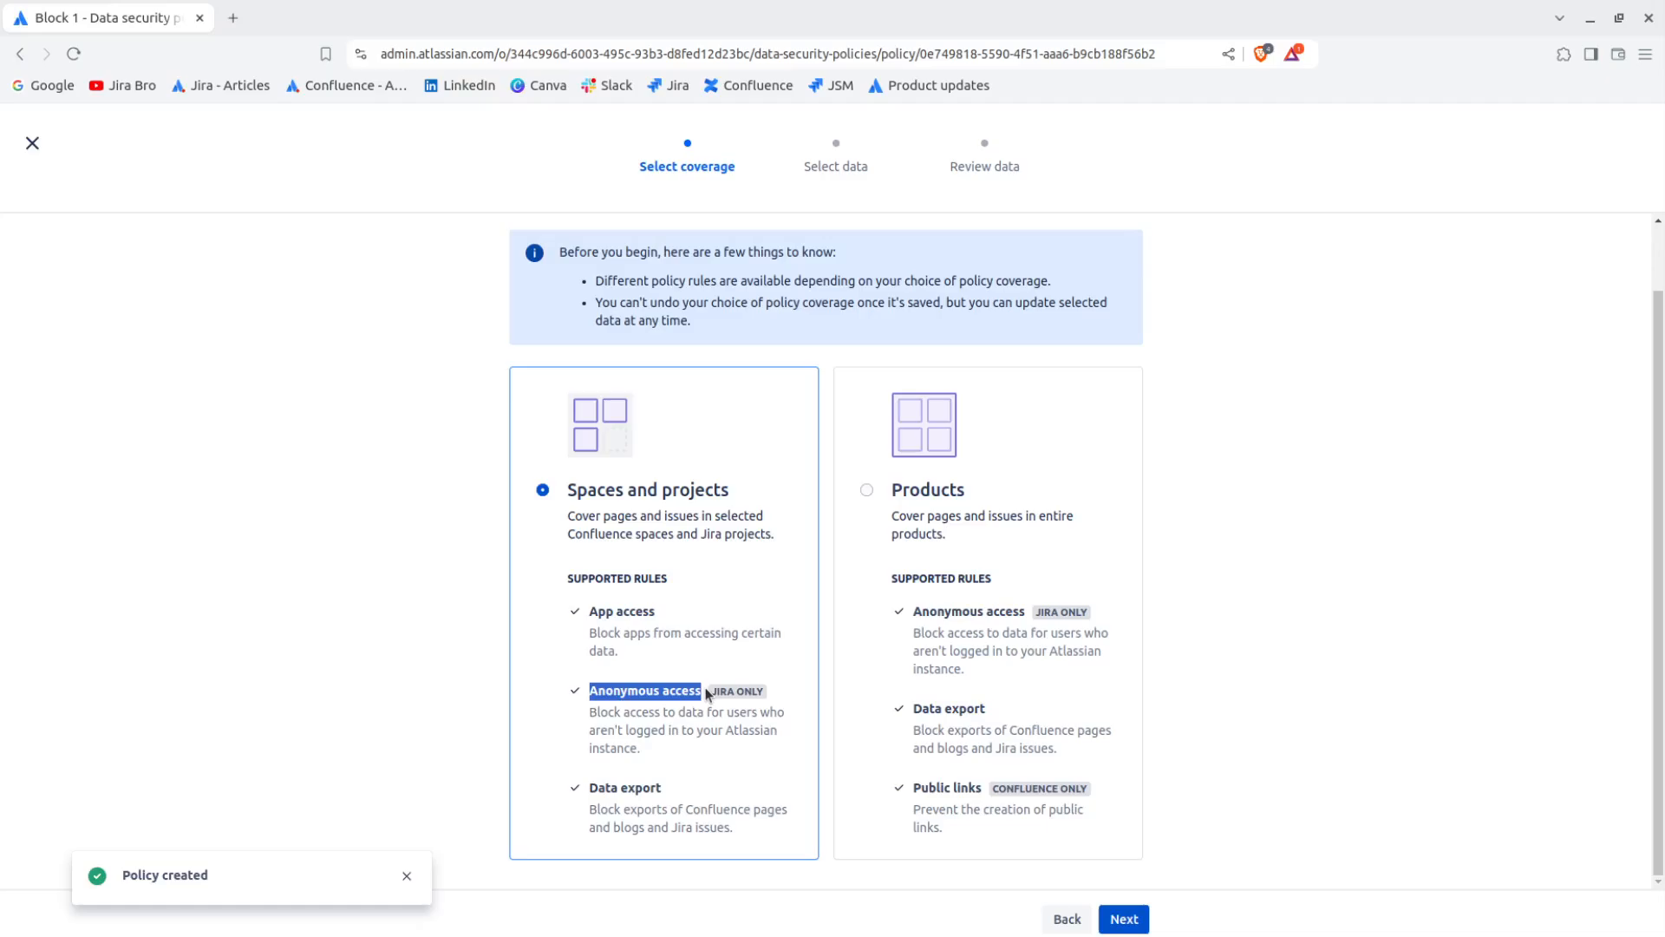
pyautogui.click(683, 724)
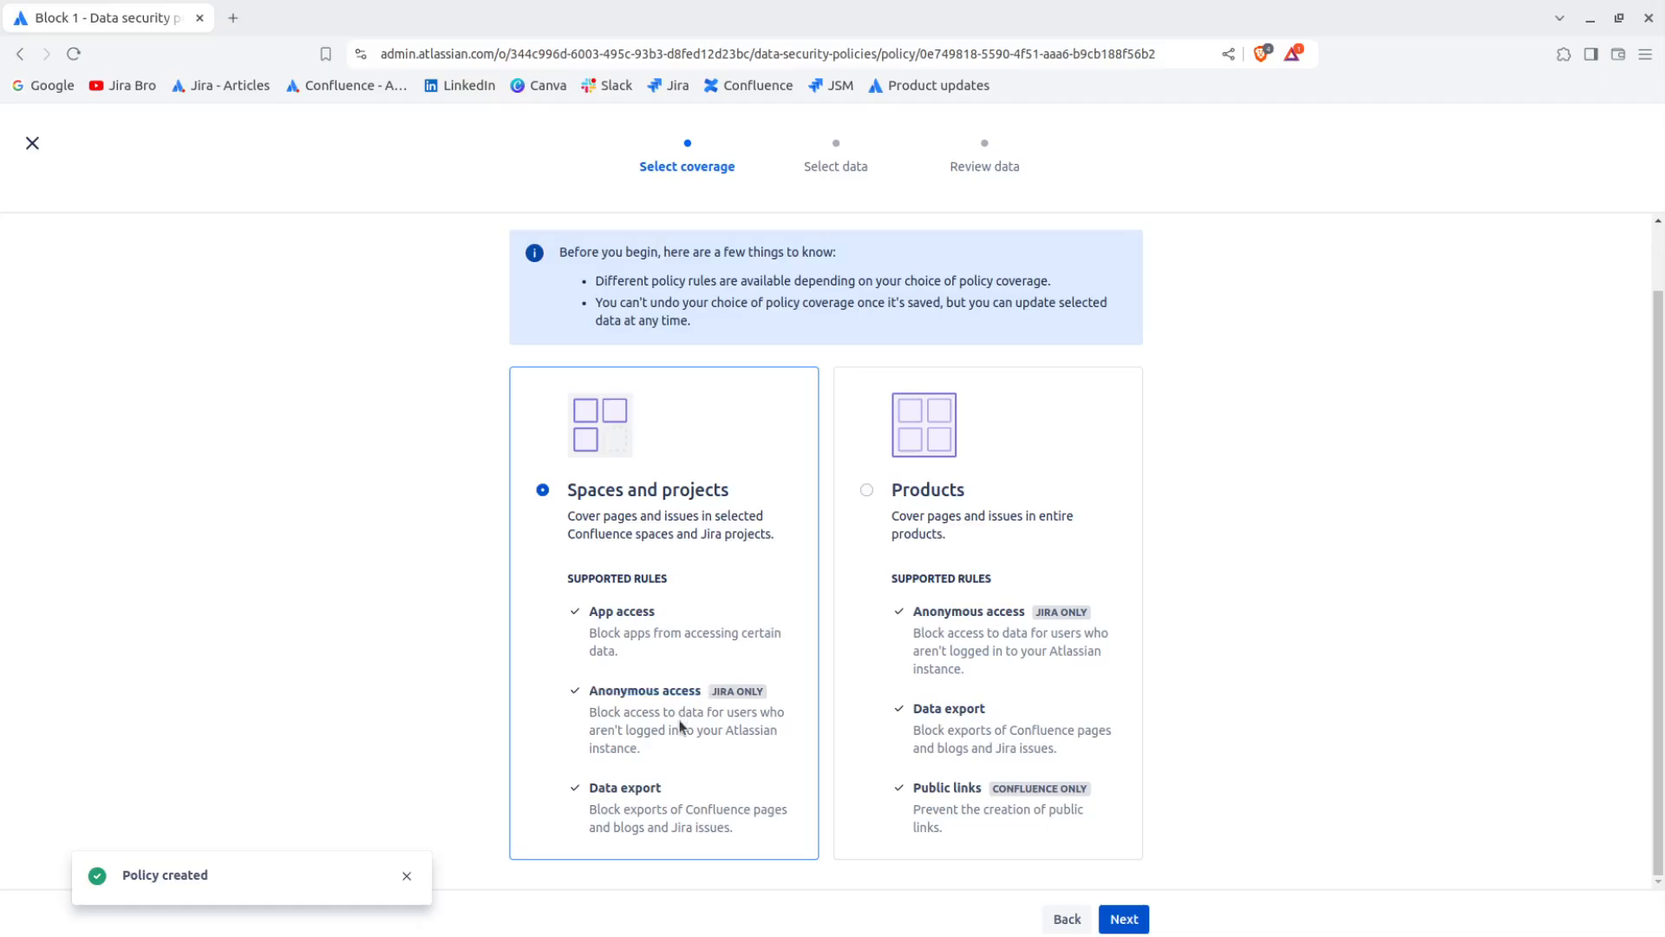
pyautogui.moveTo(708, 691); pyautogui.dragTo(767, 694)
pyautogui.click(737, 729)
pyautogui.moveTo(625, 710); pyautogui.dragTo(786, 712)
pyautogui.click(745, 713)
pyautogui.moveTo(665, 731); pyautogui.dragTo(770, 730)
pyautogui.click(720, 768)
pyautogui.moveTo(588, 788); pyautogui.dragTo(808, 819)
pyautogui.click(668, 794)
pyautogui.click(785, 825)
pyautogui.moveTo(589, 827); pyautogui.dragTo(727, 828)
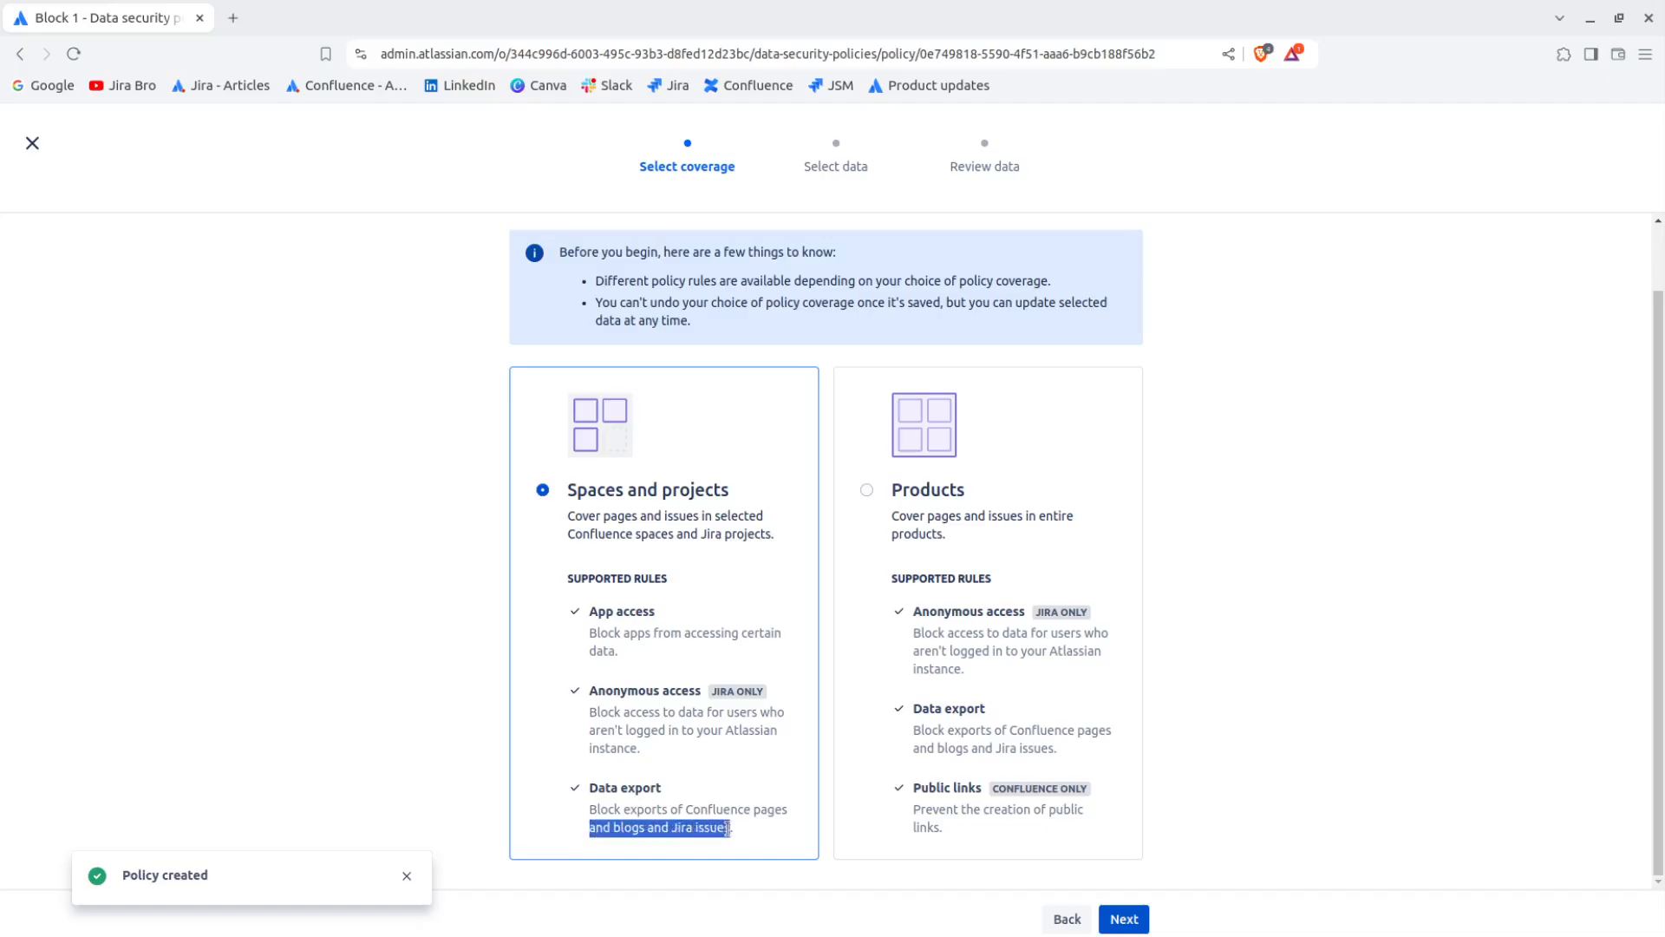
pyautogui.click(743, 765)
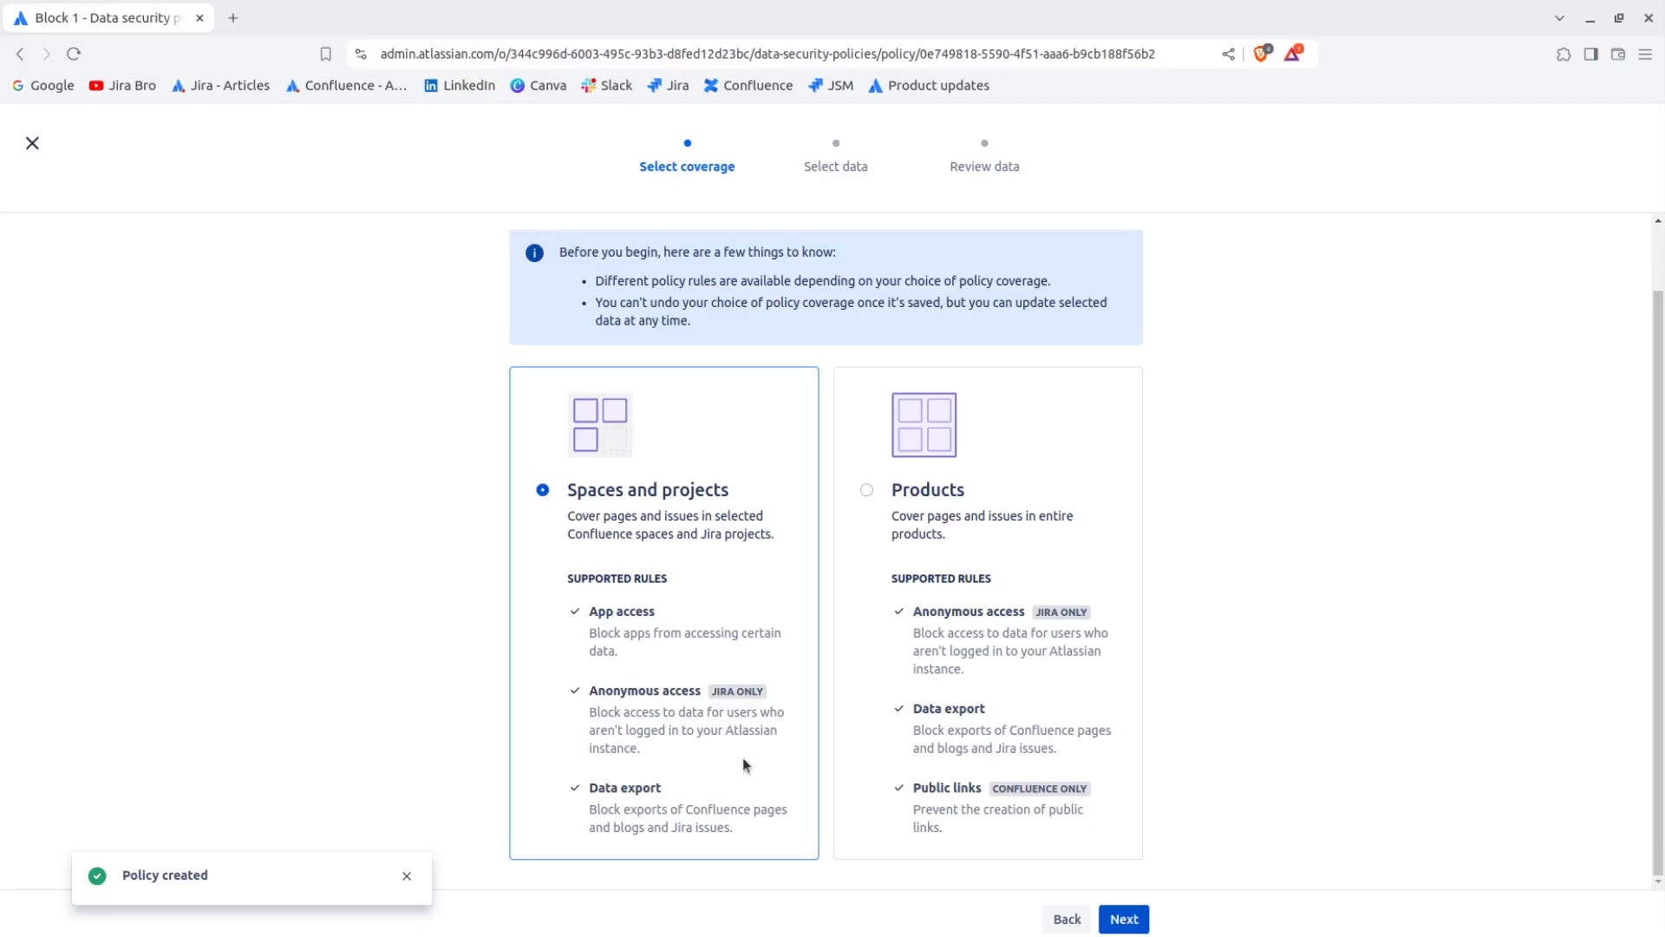
# Continue with Spaces and projects coverage and select the IT Support project of the Jira product instance.
pyautogui.click(1126, 919)
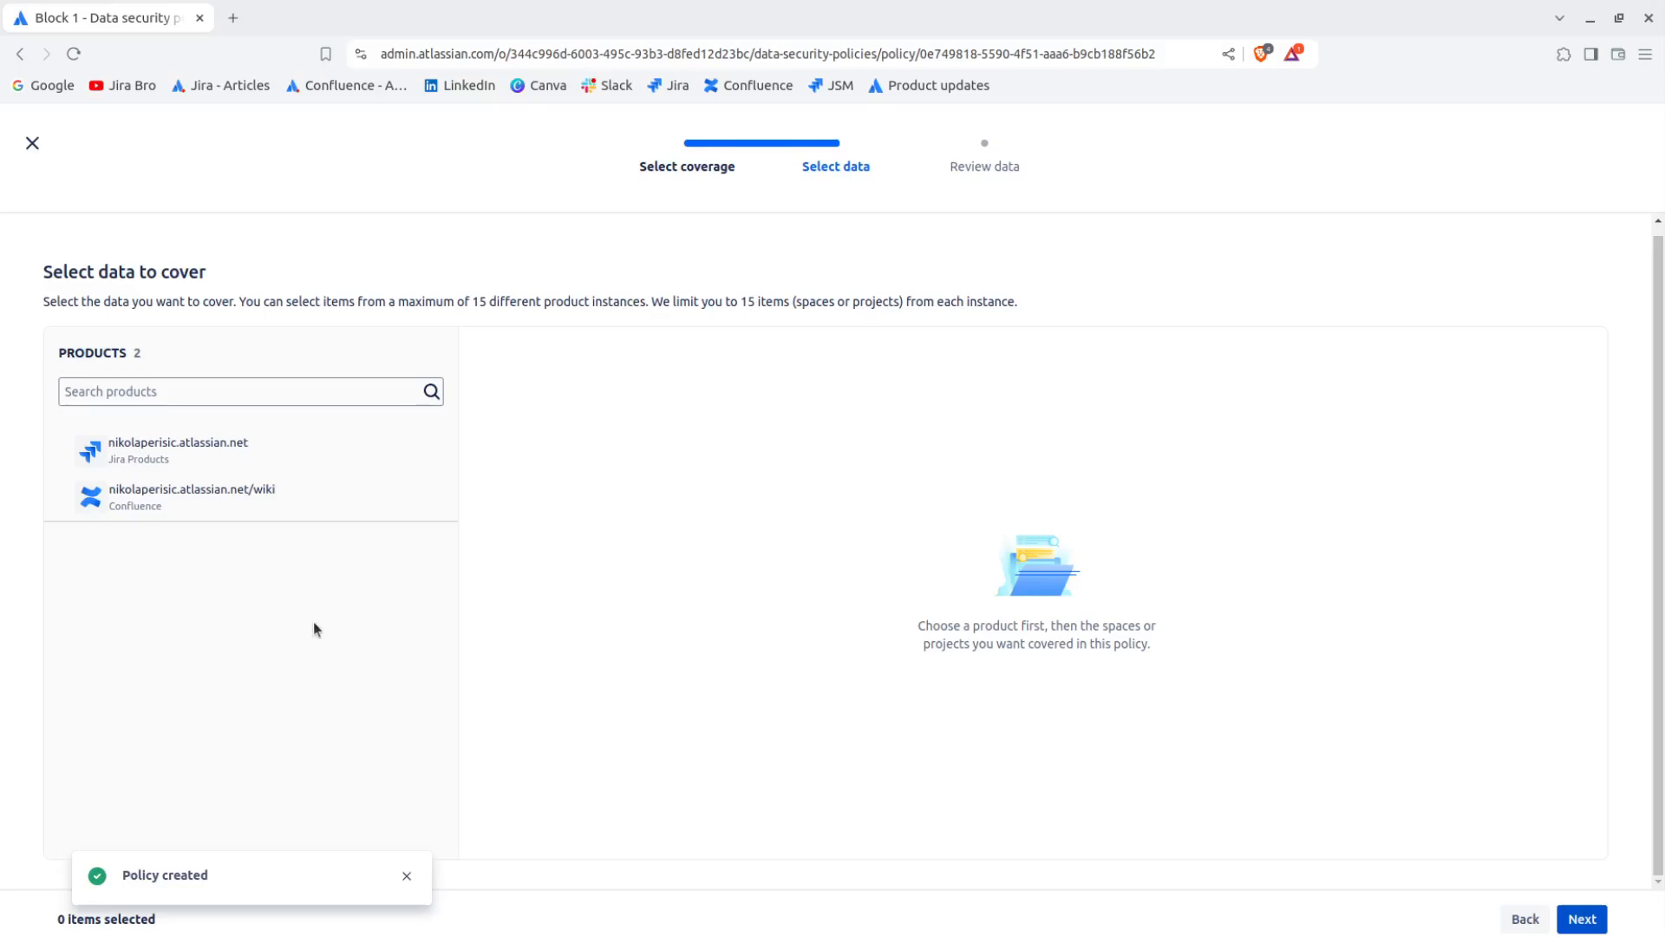
pyautogui.click(283, 461)
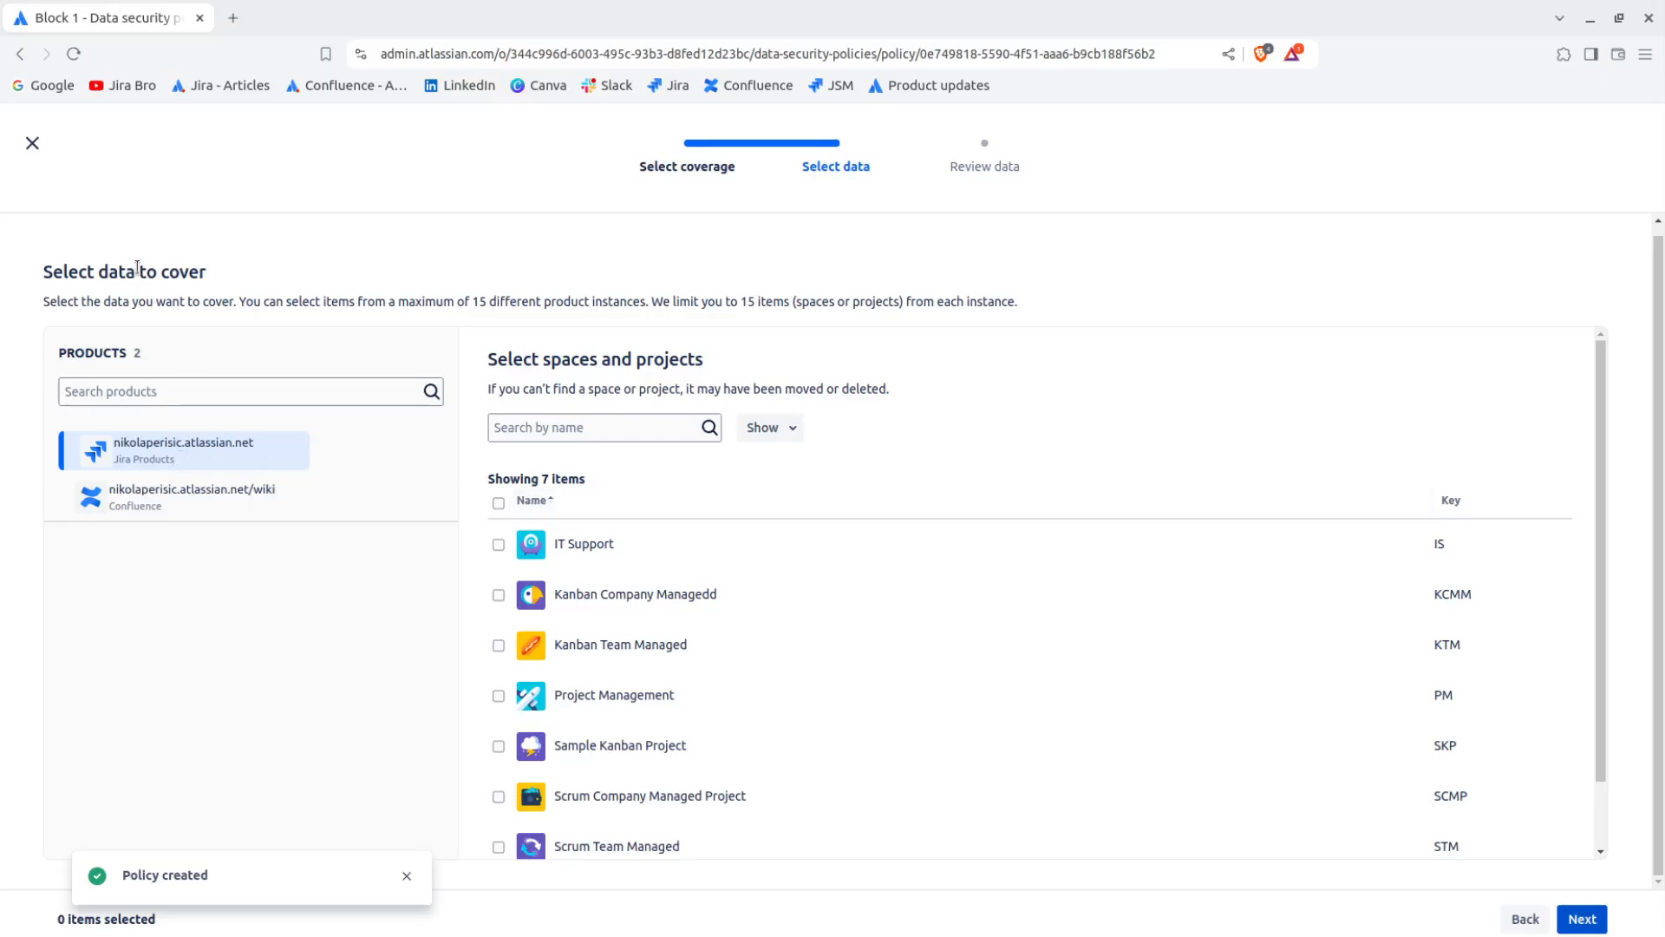
pyautogui.moveTo(118, 272); pyautogui.dragTo(198, 271)
pyautogui.click(198, 270)
pyautogui.moveTo(243, 301); pyautogui.dragTo(716, 301)
pyautogui.click(1158, 319)
pyautogui.scroll(-2, 980, 495)
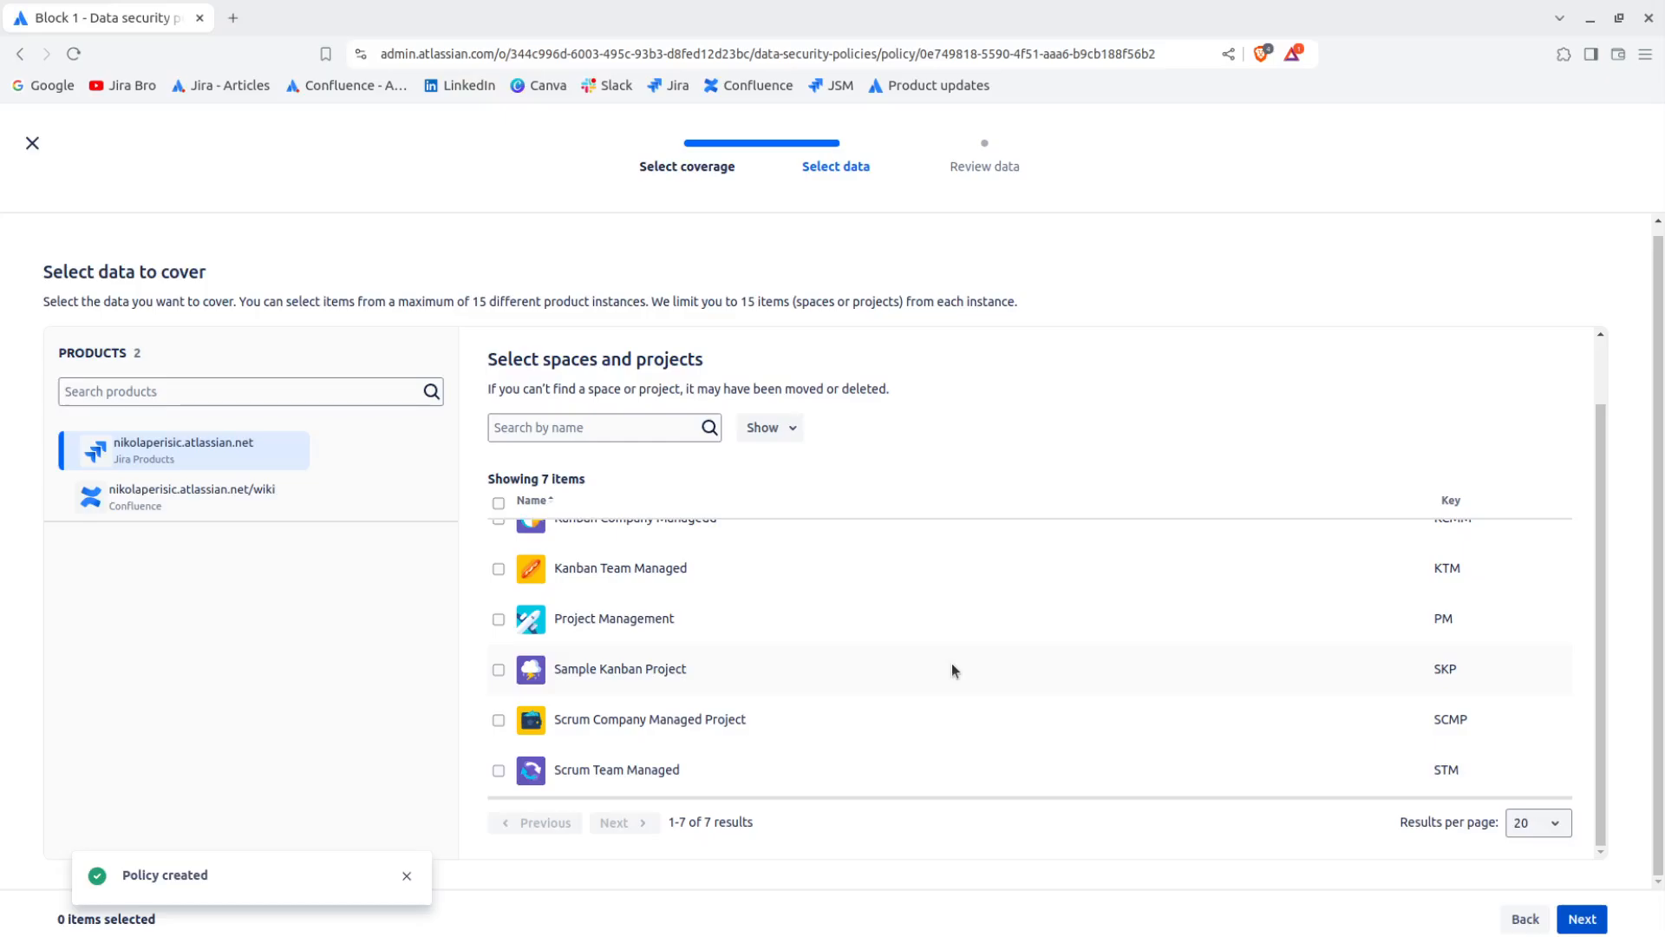
pyautogui.scroll(2, 951, 664)
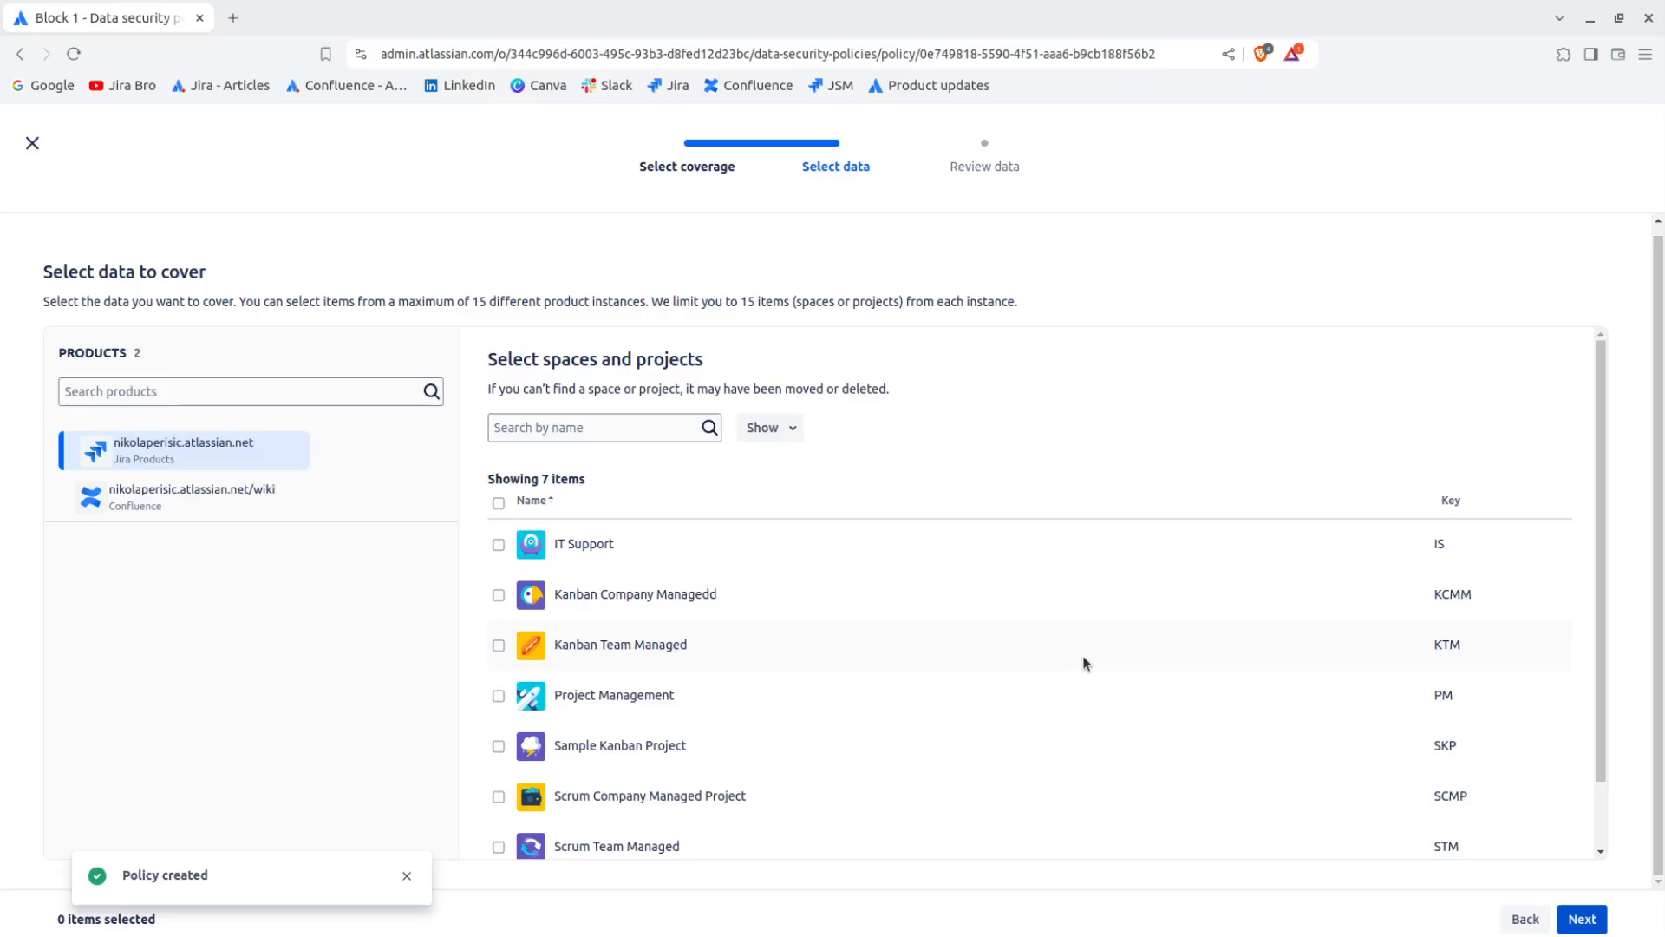
pyautogui.click(499, 545)
pyautogui.scroll(-2, 690, 695)
pyautogui.scroll(2, 691, 696)
# Add the Confluence IT Support space and the personal space to the selected data, and proceed to the data review.
pyautogui.click(250, 503)
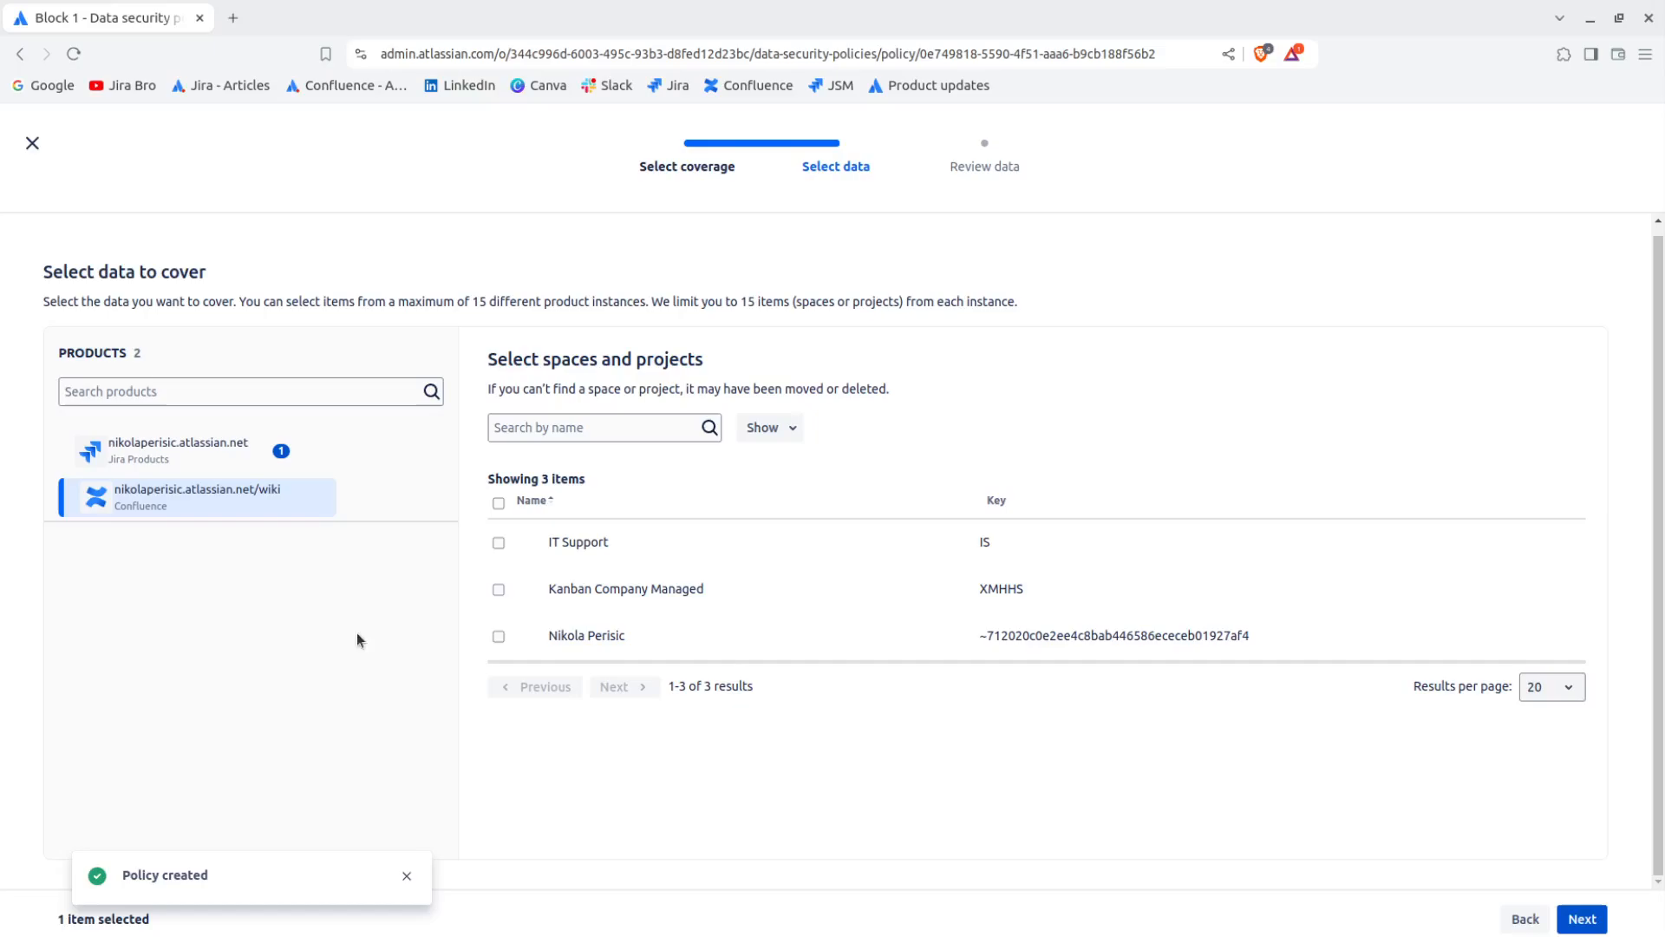
pyautogui.click(499, 543)
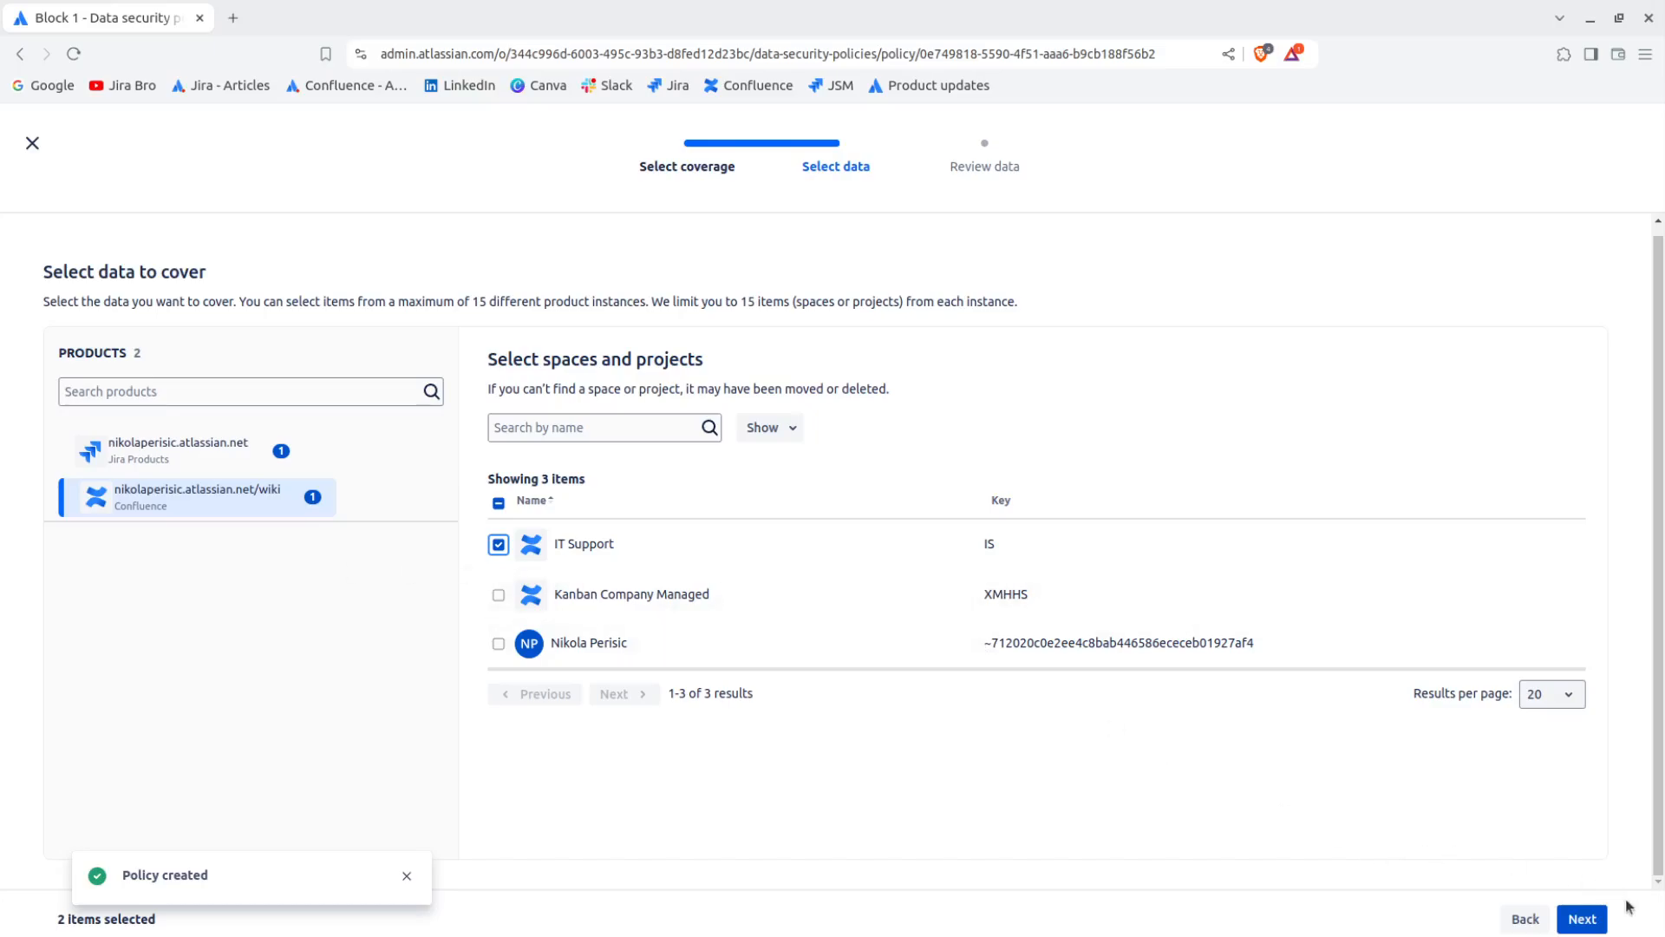
pyautogui.click(499, 643)
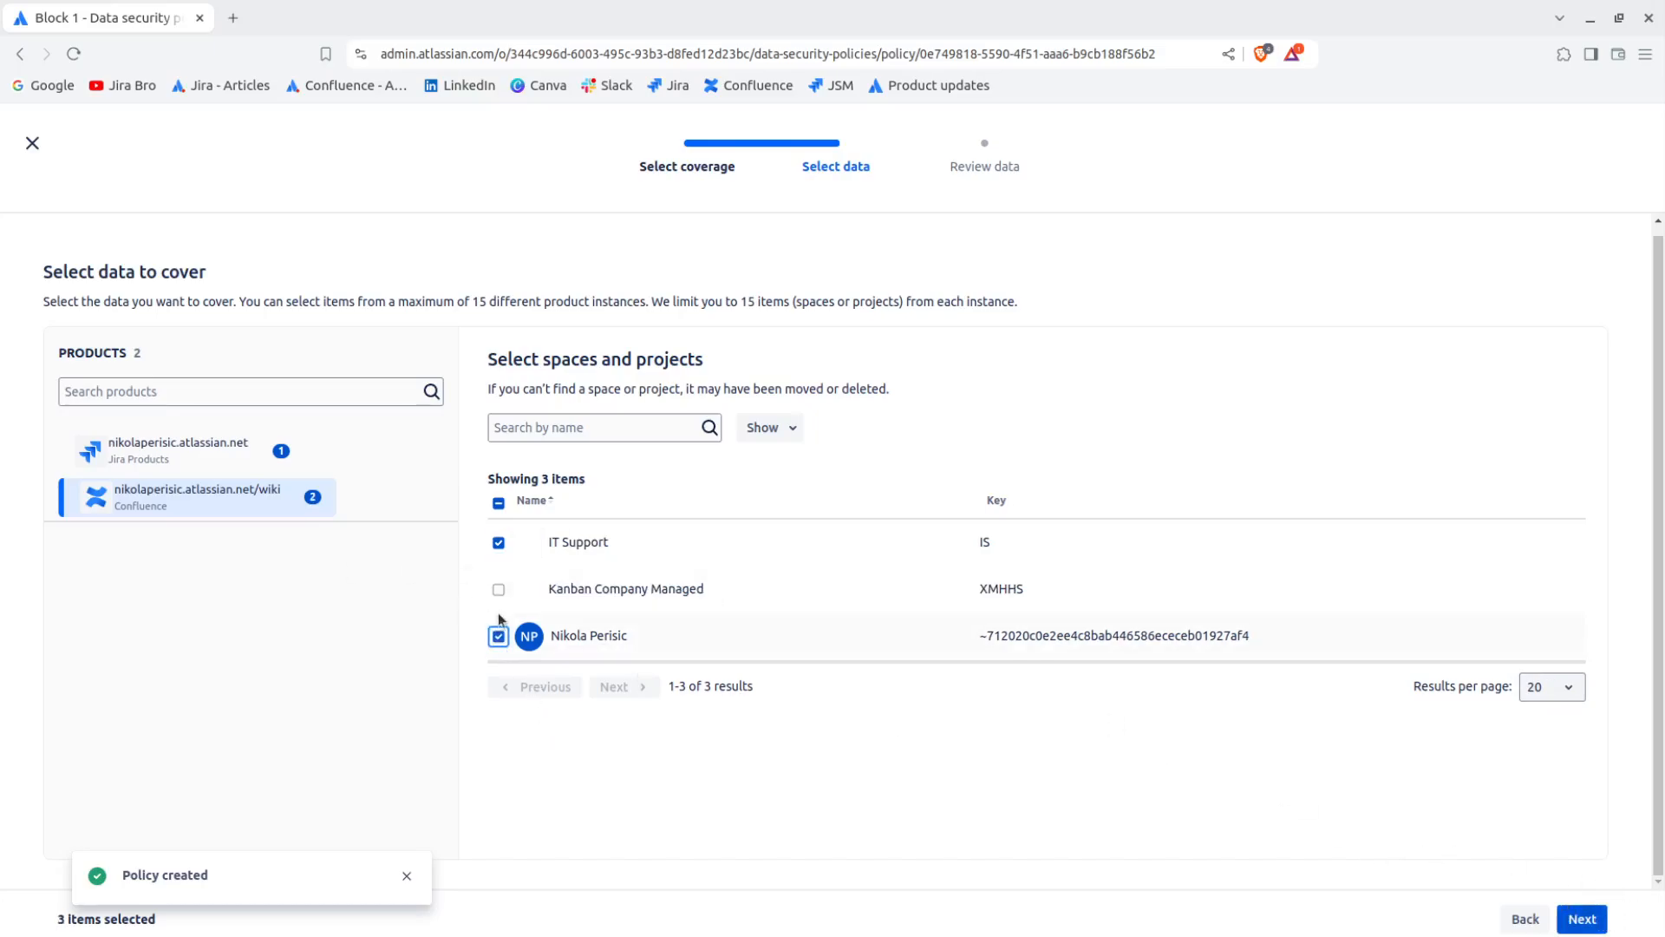
pyautogui.click(1582, 918)
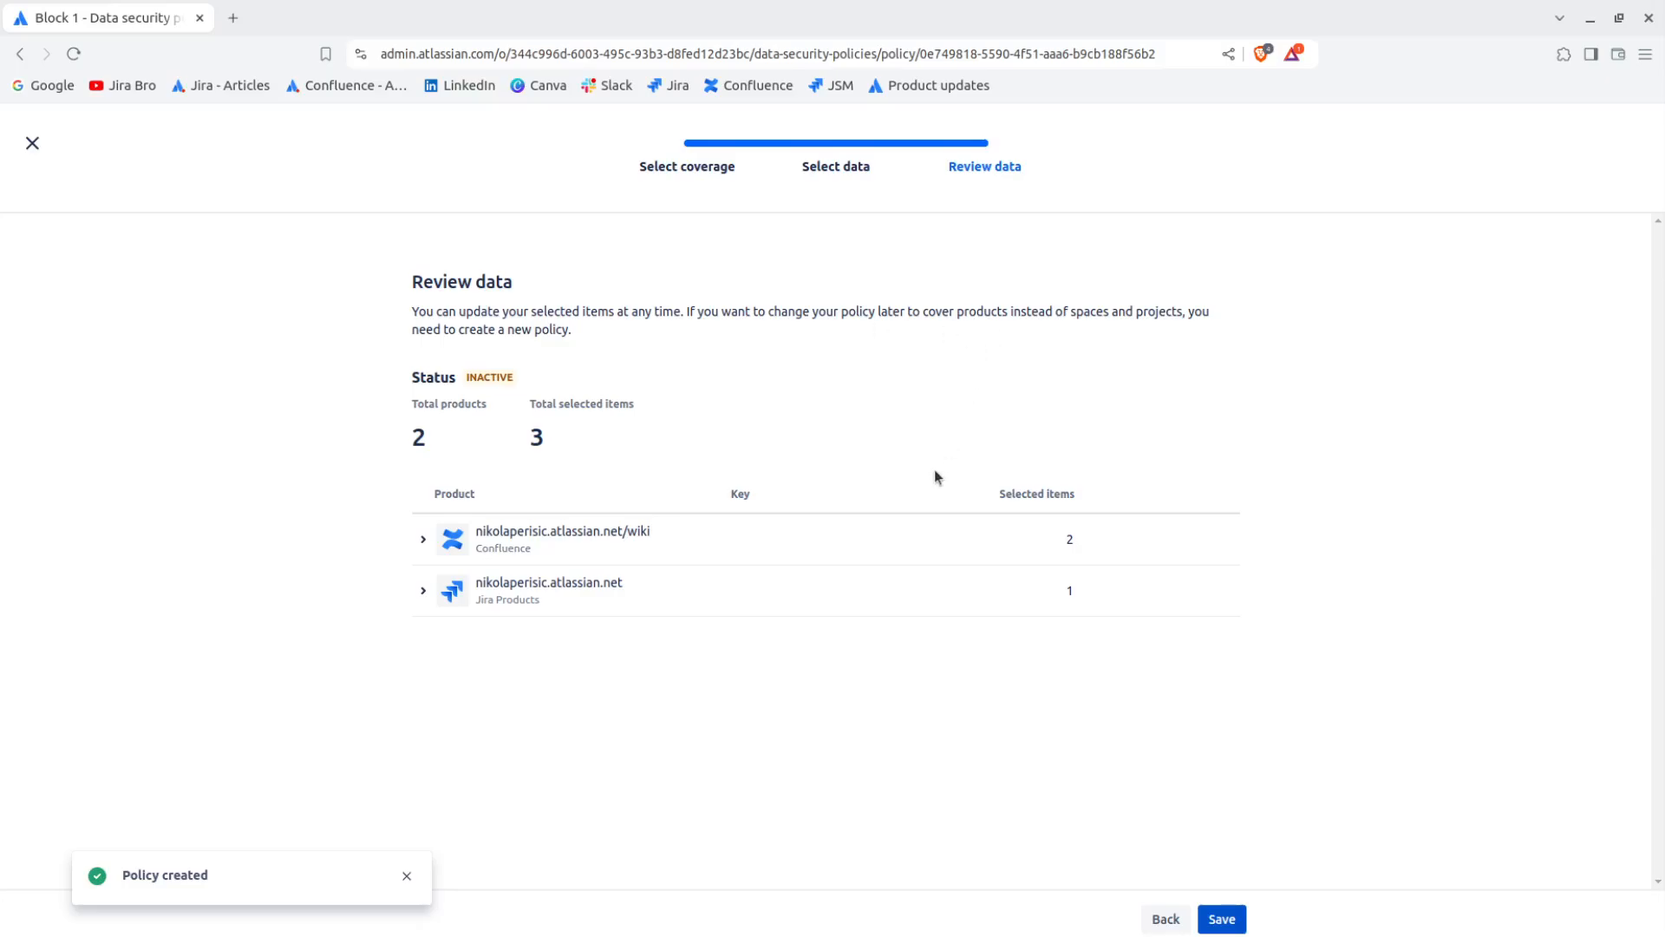
# Review the covered Confluence and Jira items, save the coverage and activate the Block 1 policy.
pyautogui.click(423, 539)
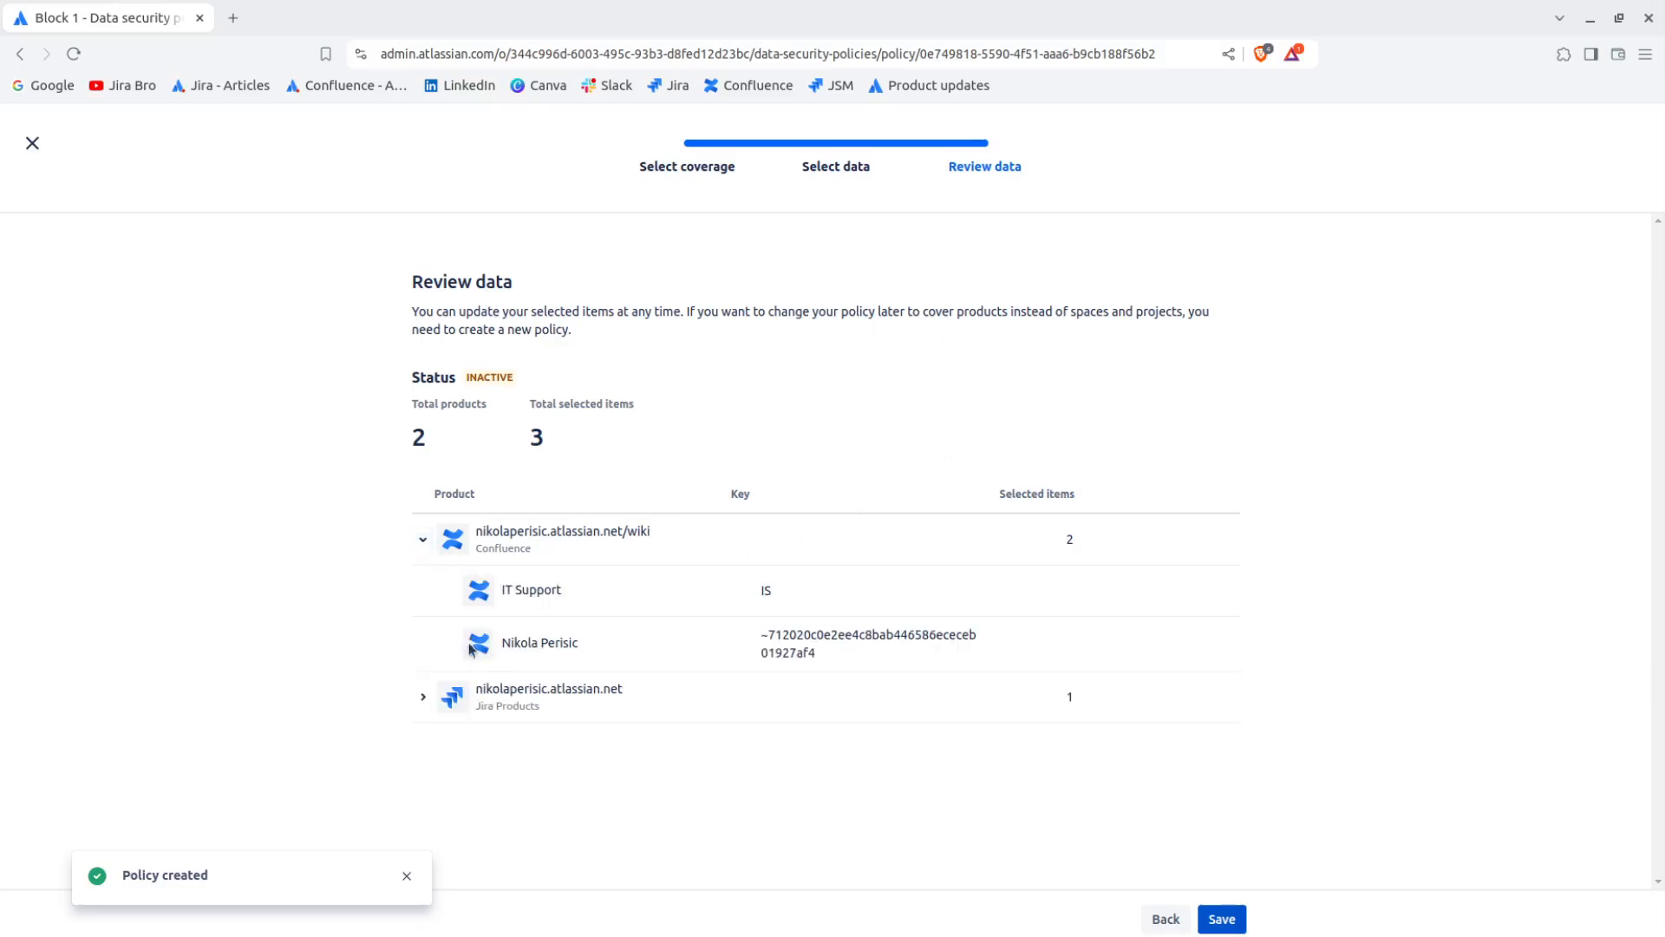
pyautogui.click(422, 696)
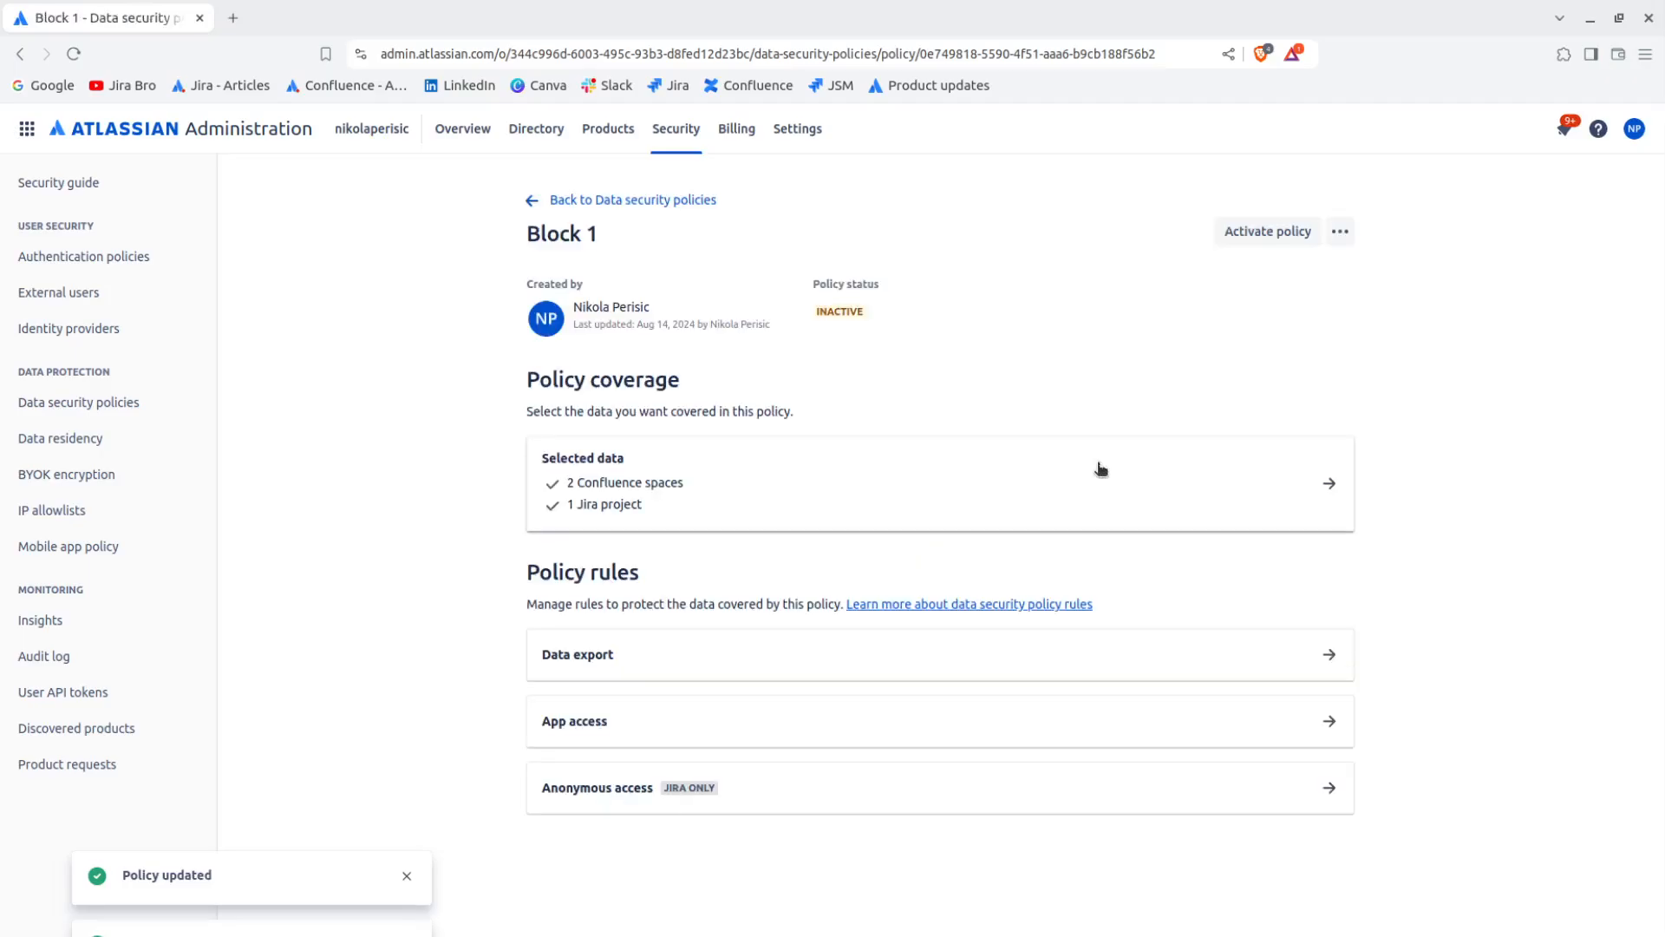
pyautogui.click(1253, 464)
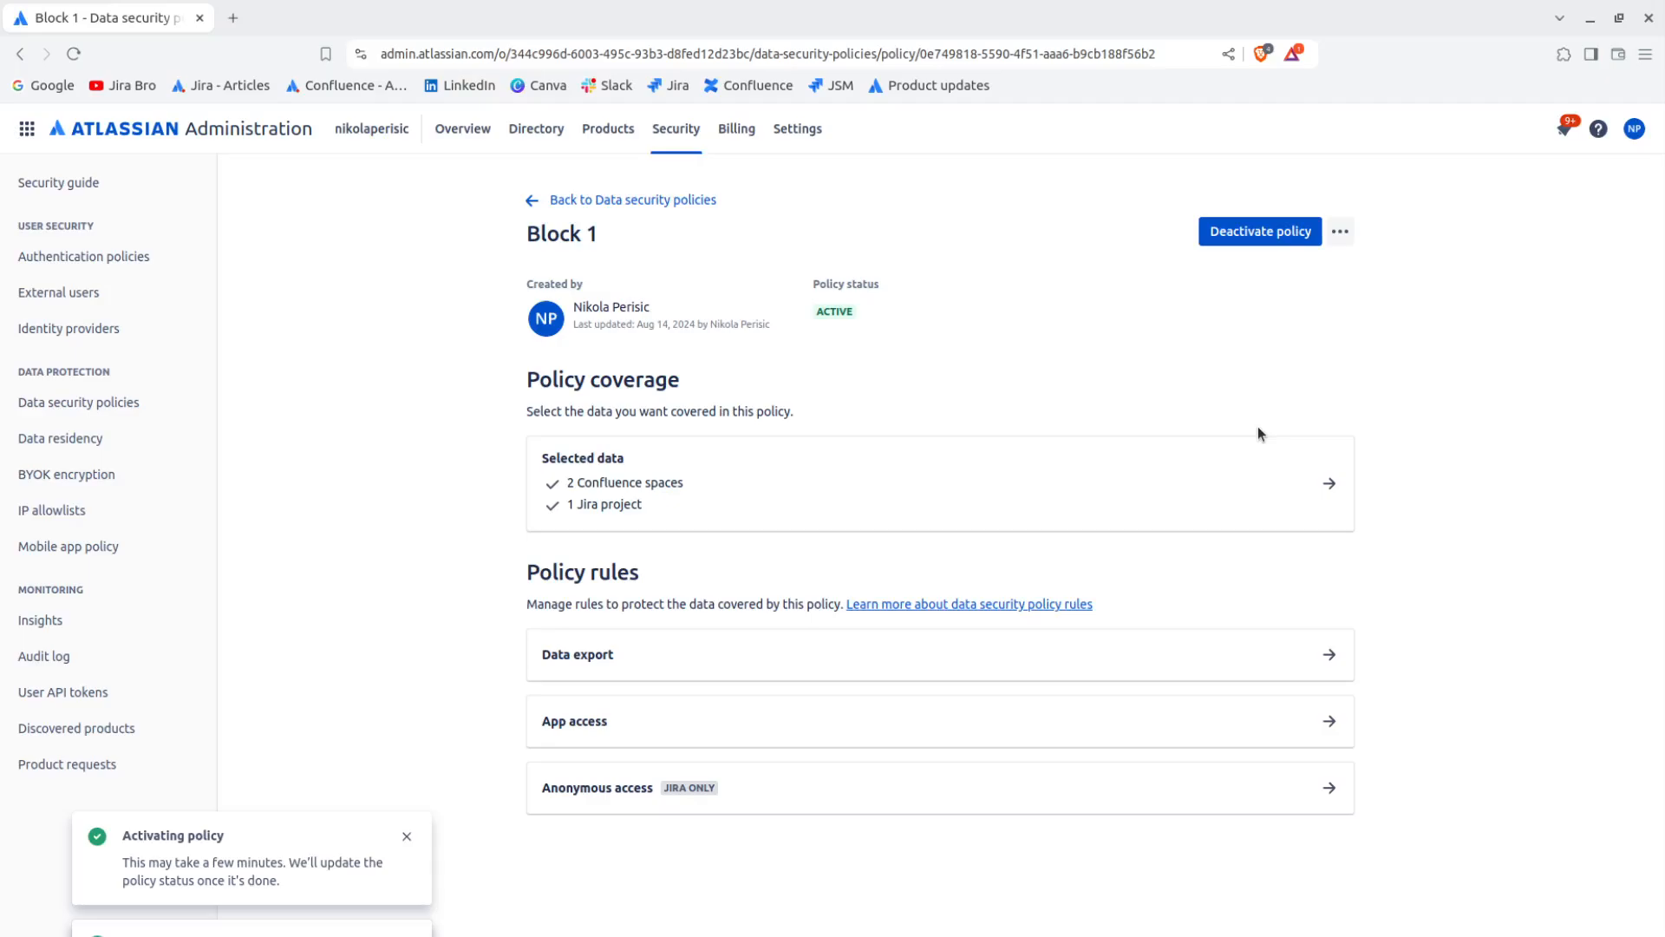
# View the policy's selected data and return to the policy without saving any changes.
pyautogui.click(1282, 479)
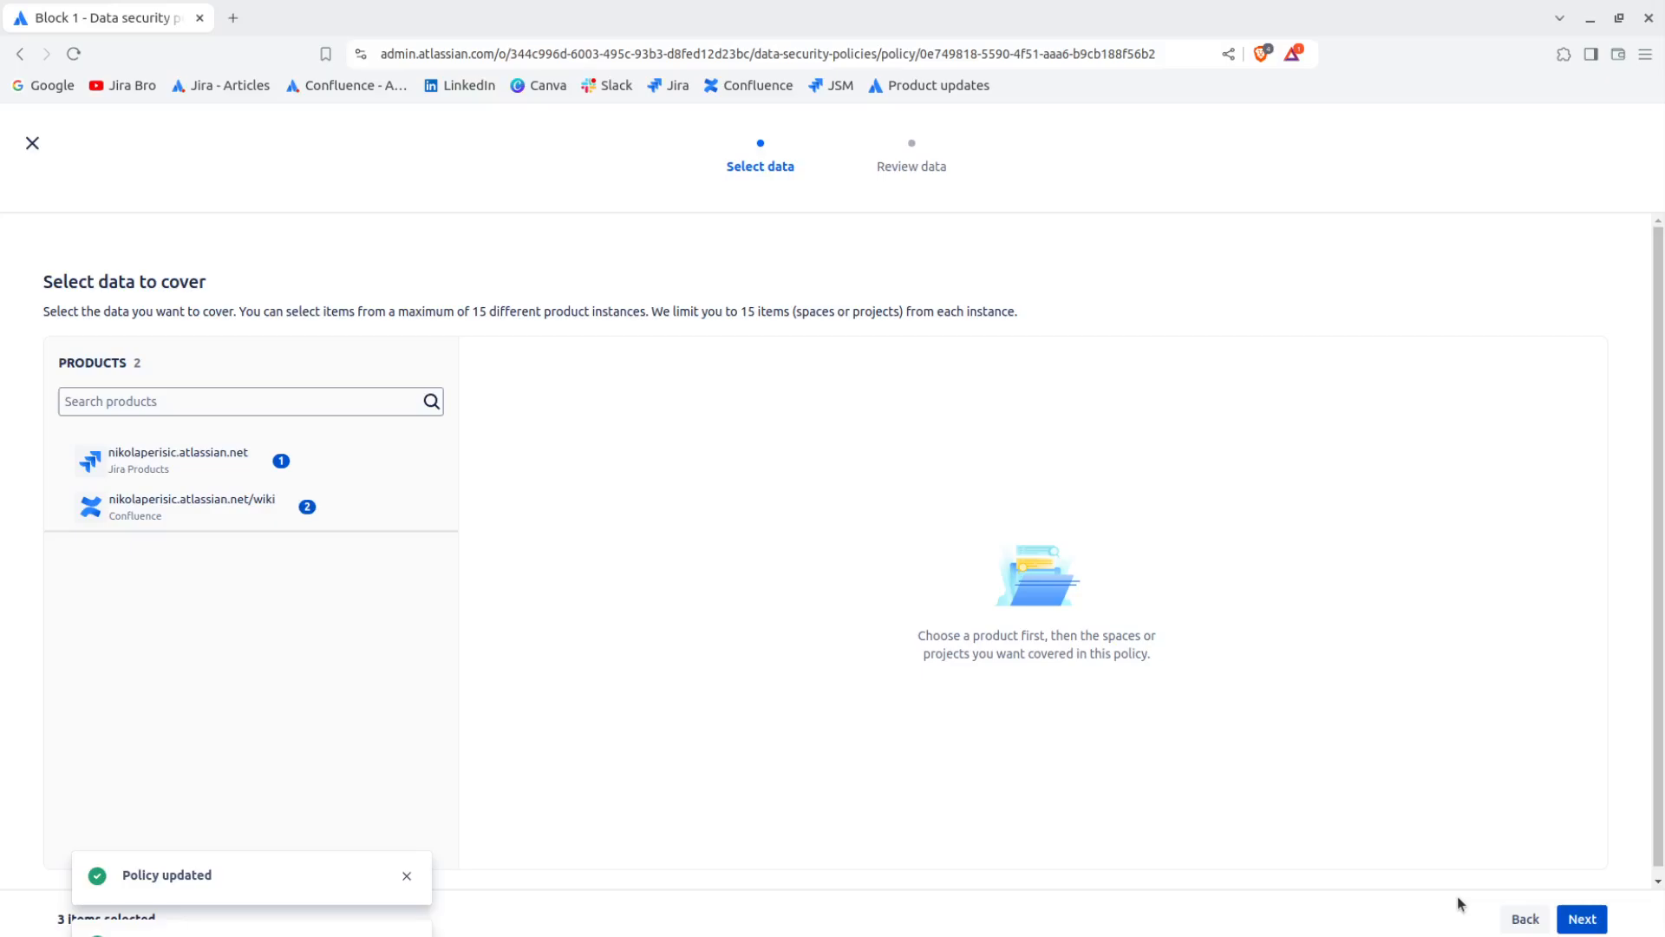
pyautogui.click(1525, 919)
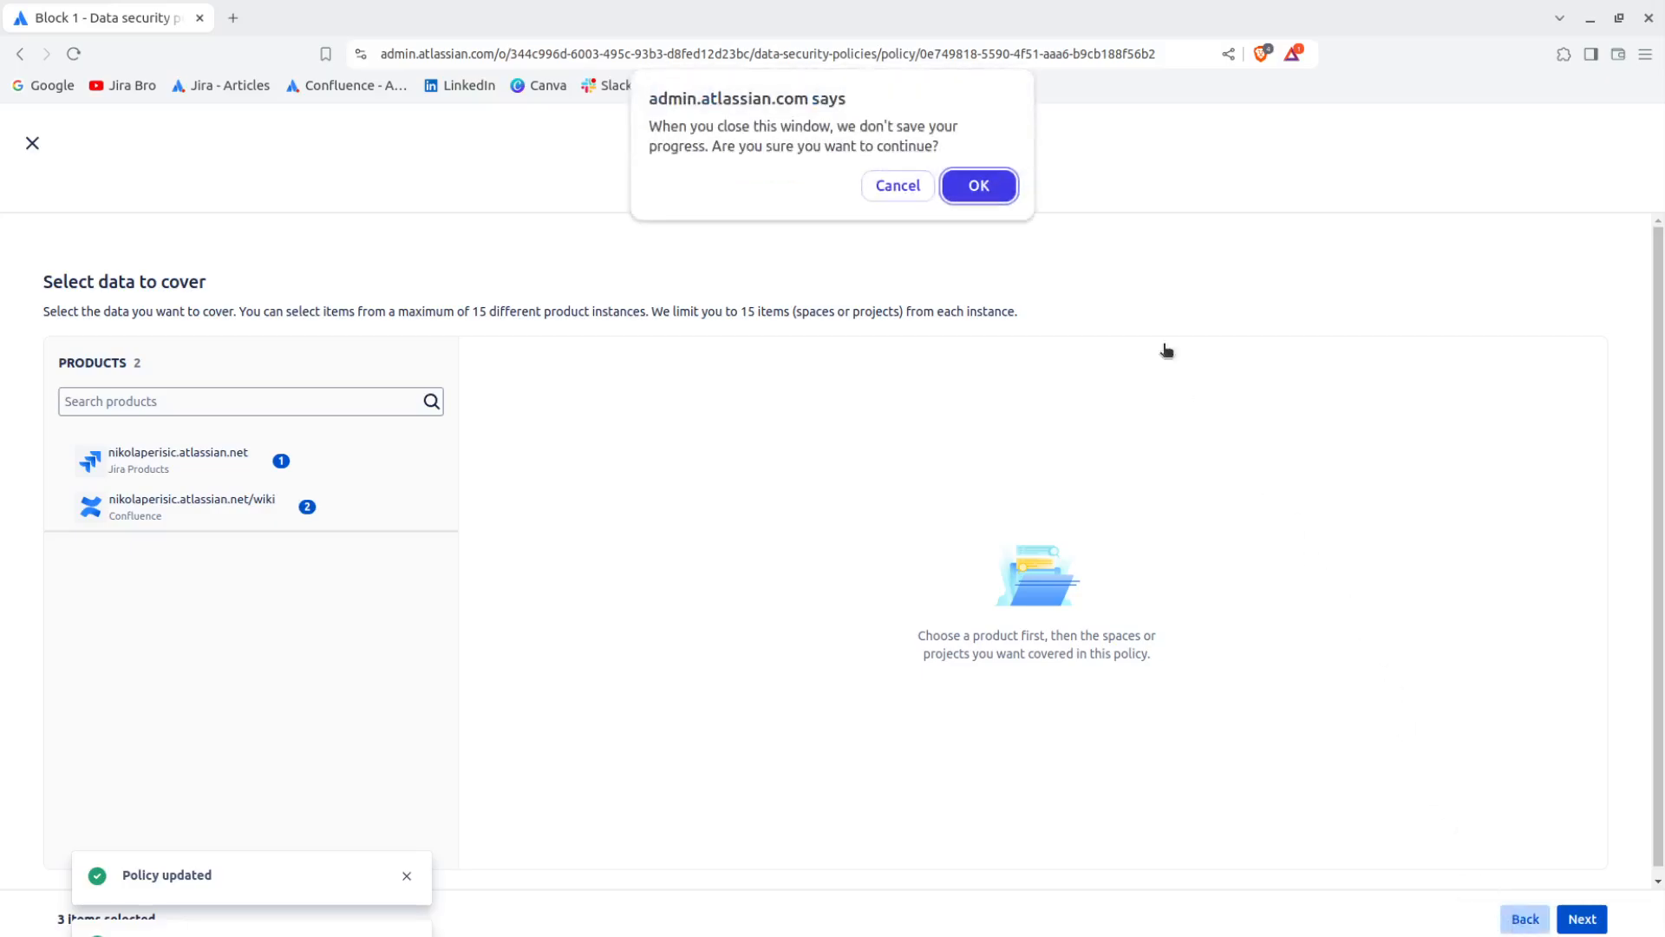
pyautogui.click(978, 187)
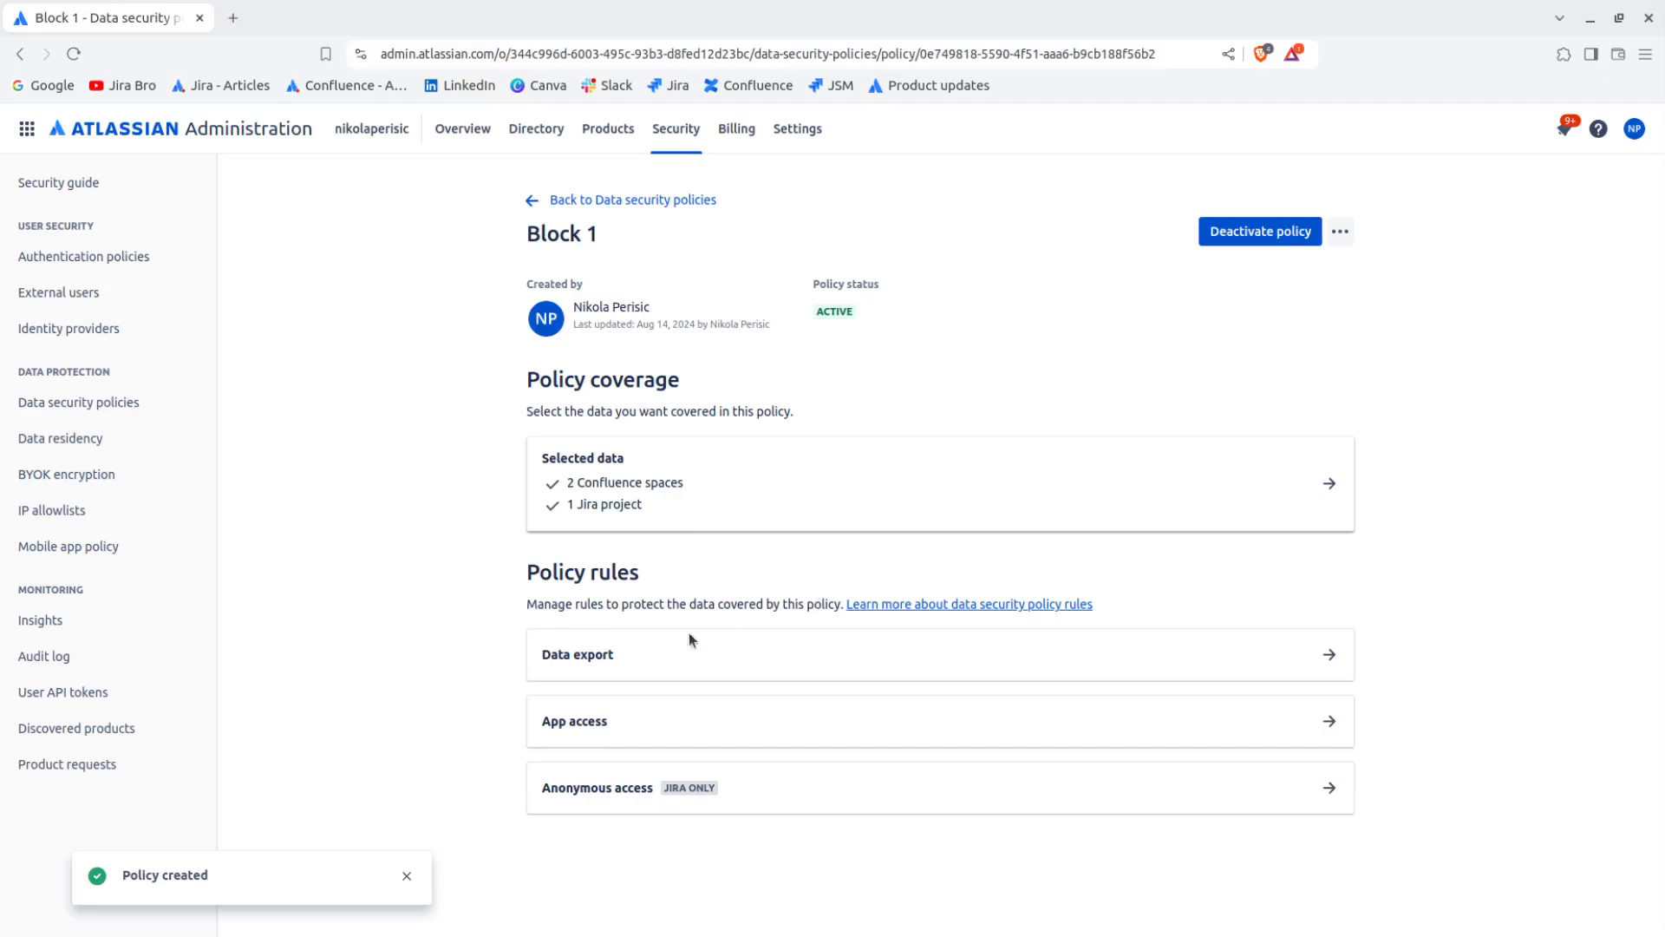
# Set the Data export rule to Block data export and add the rule to the active policy.
pyautogui.click(552, 659)
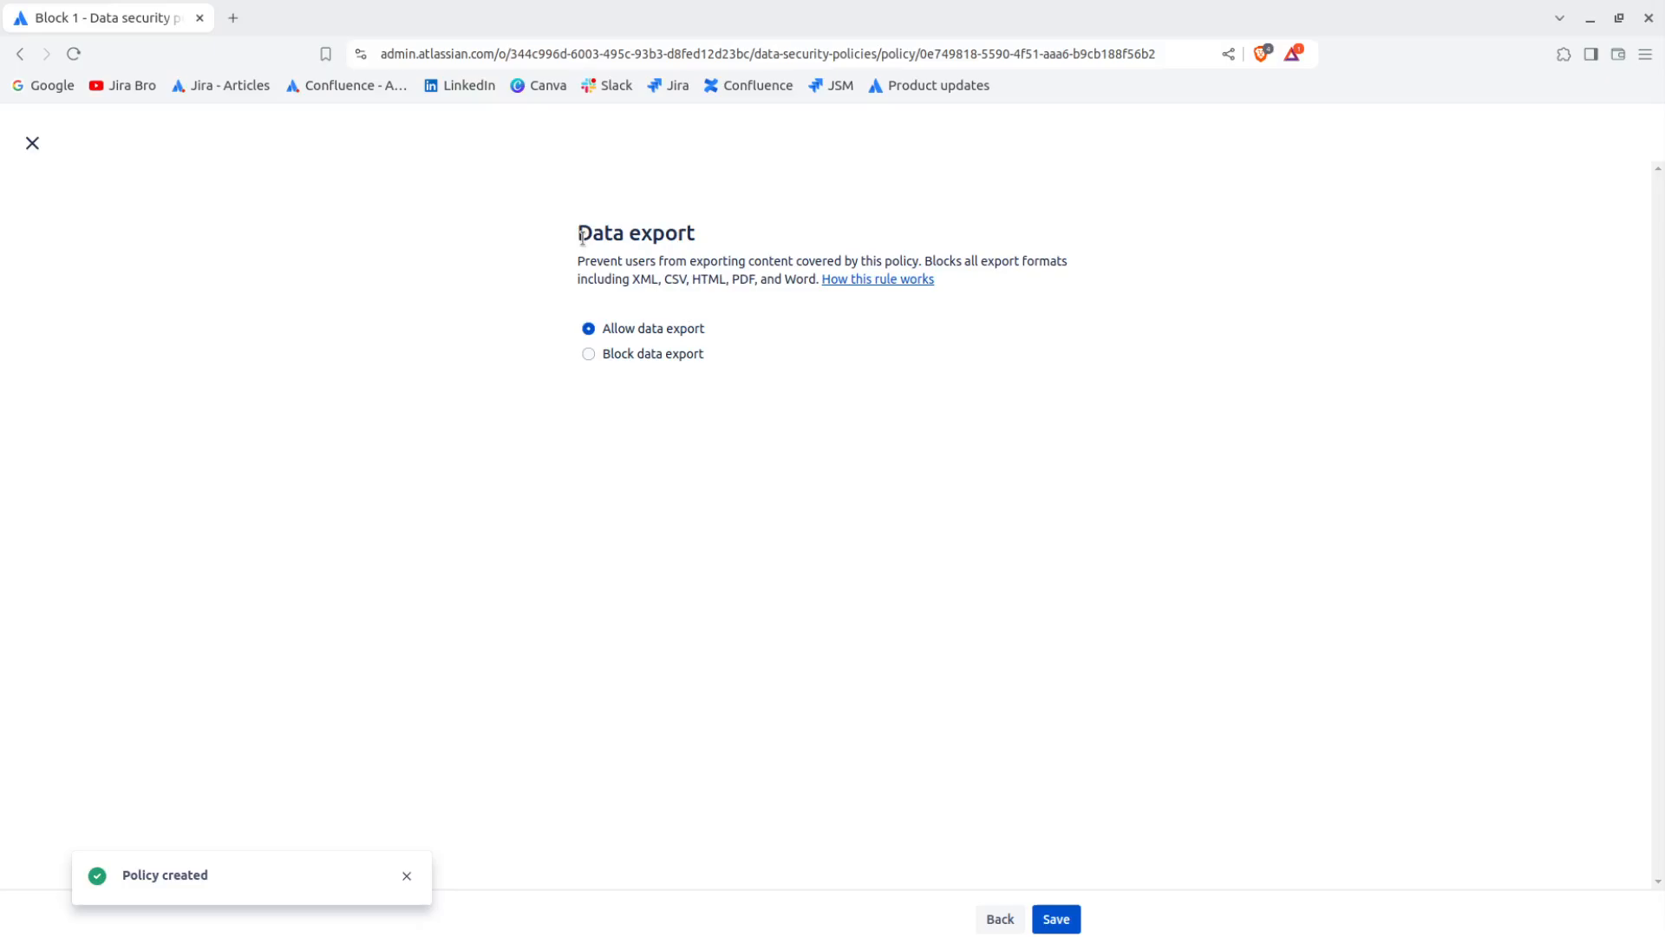
pyautogui.moveTo(581, 235); pyautogui.dragTo(699, 232)
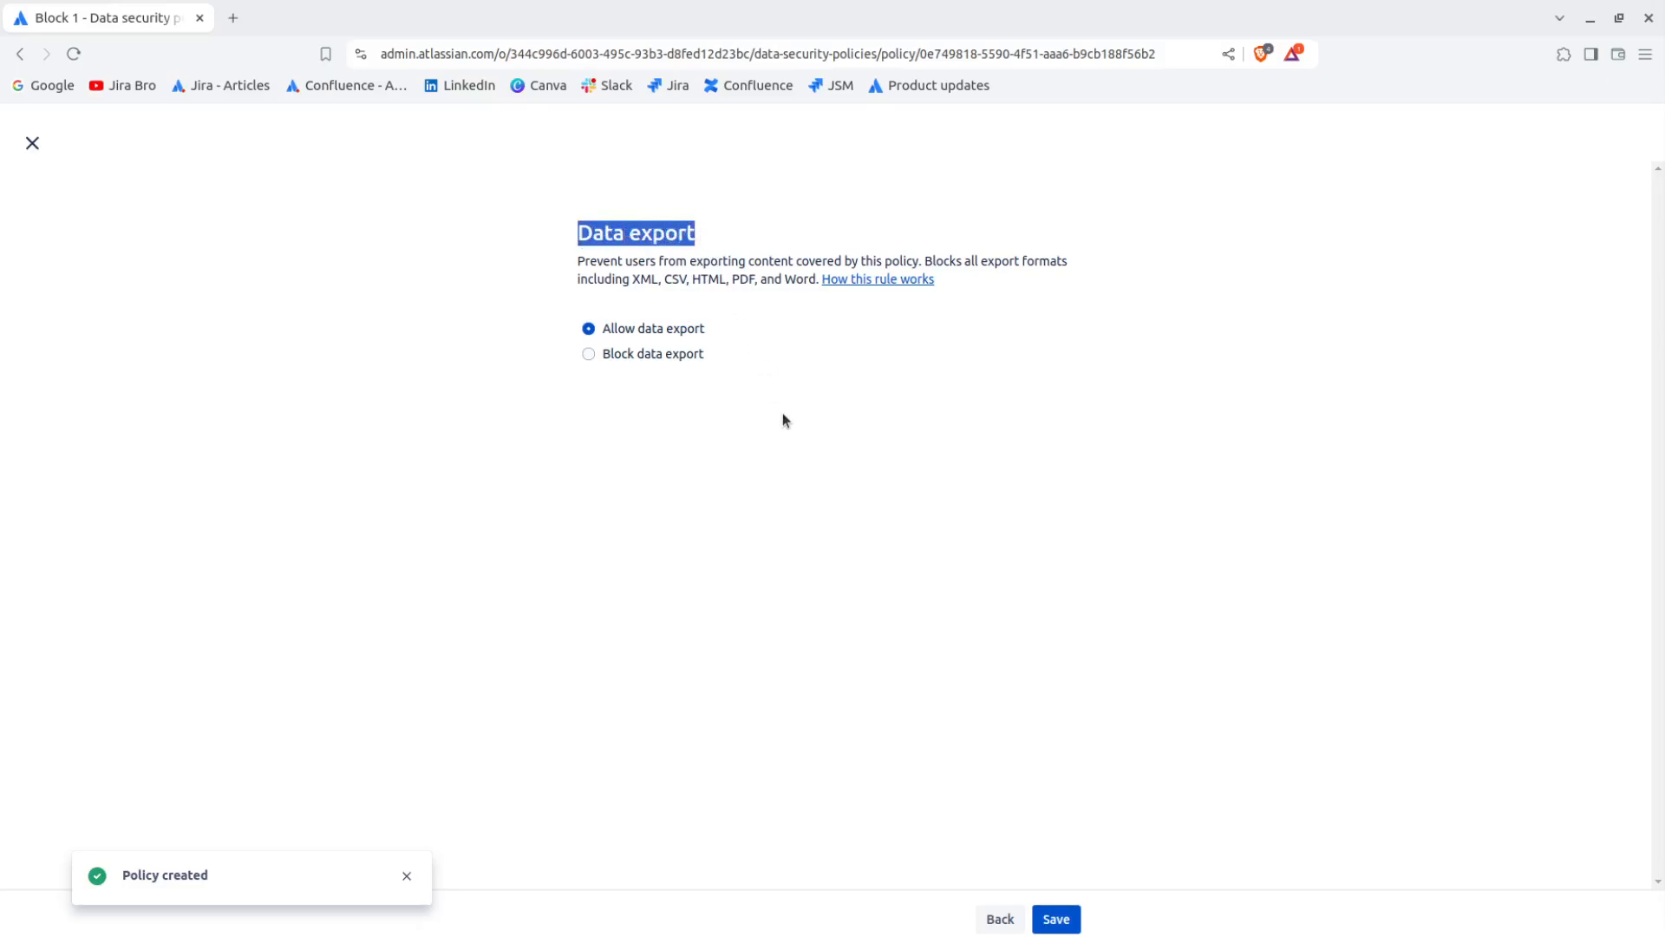
pyautogui.moveTo(602, 329); pyautogui.dragTo(709, 326)
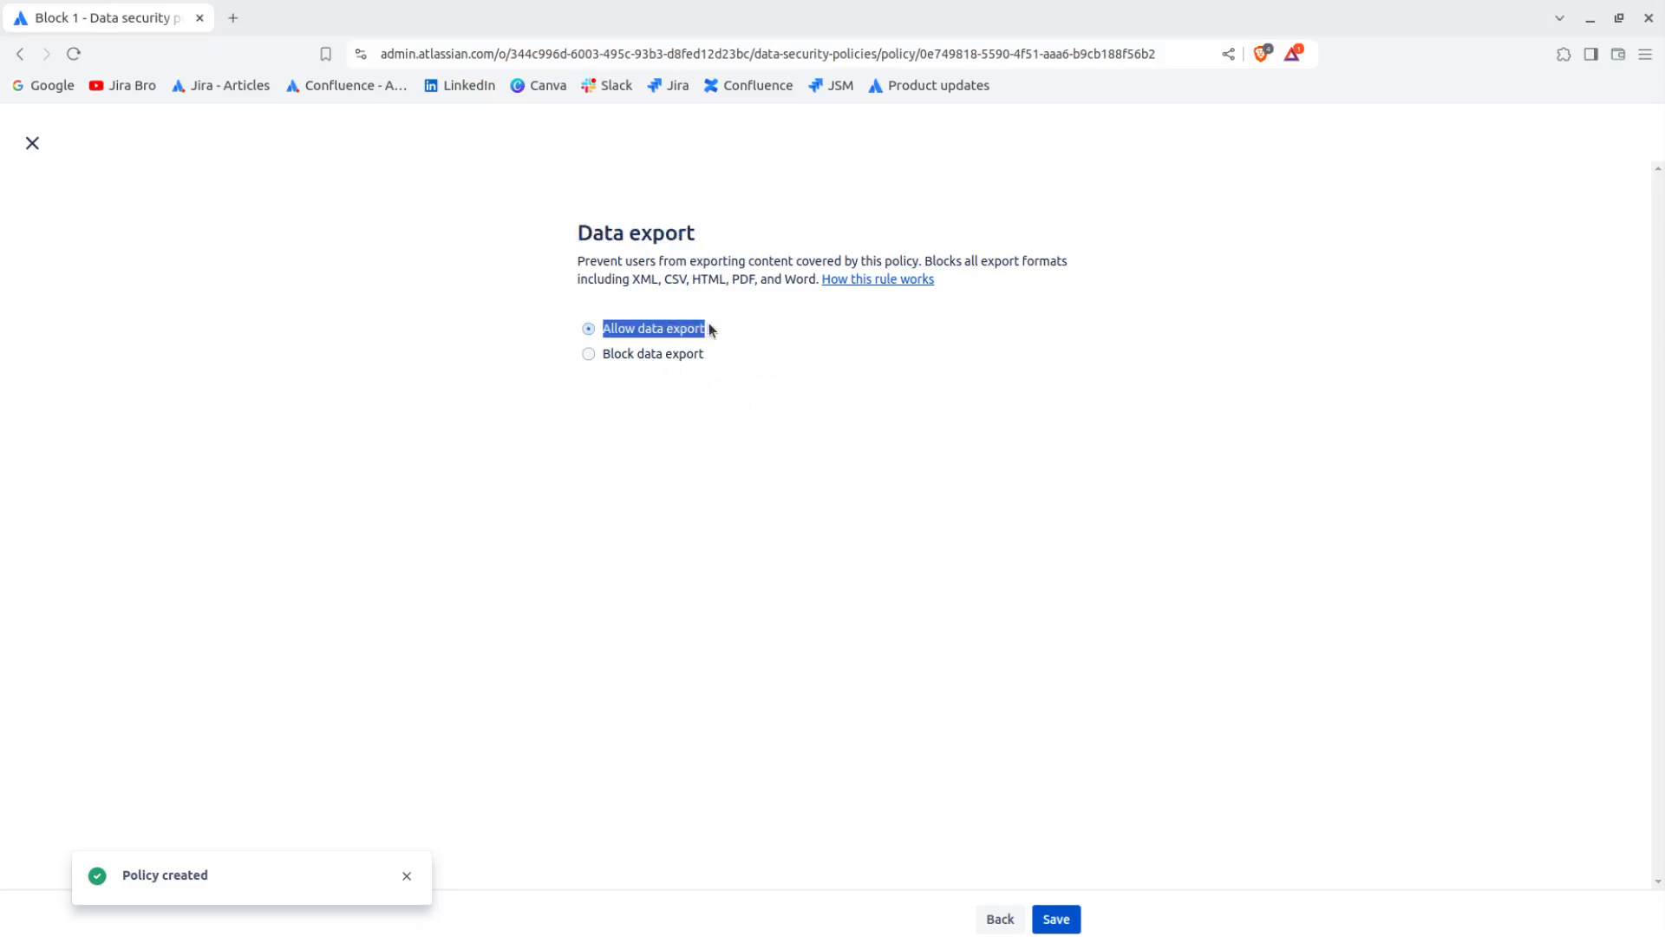
pyautogui.click(646, 355)
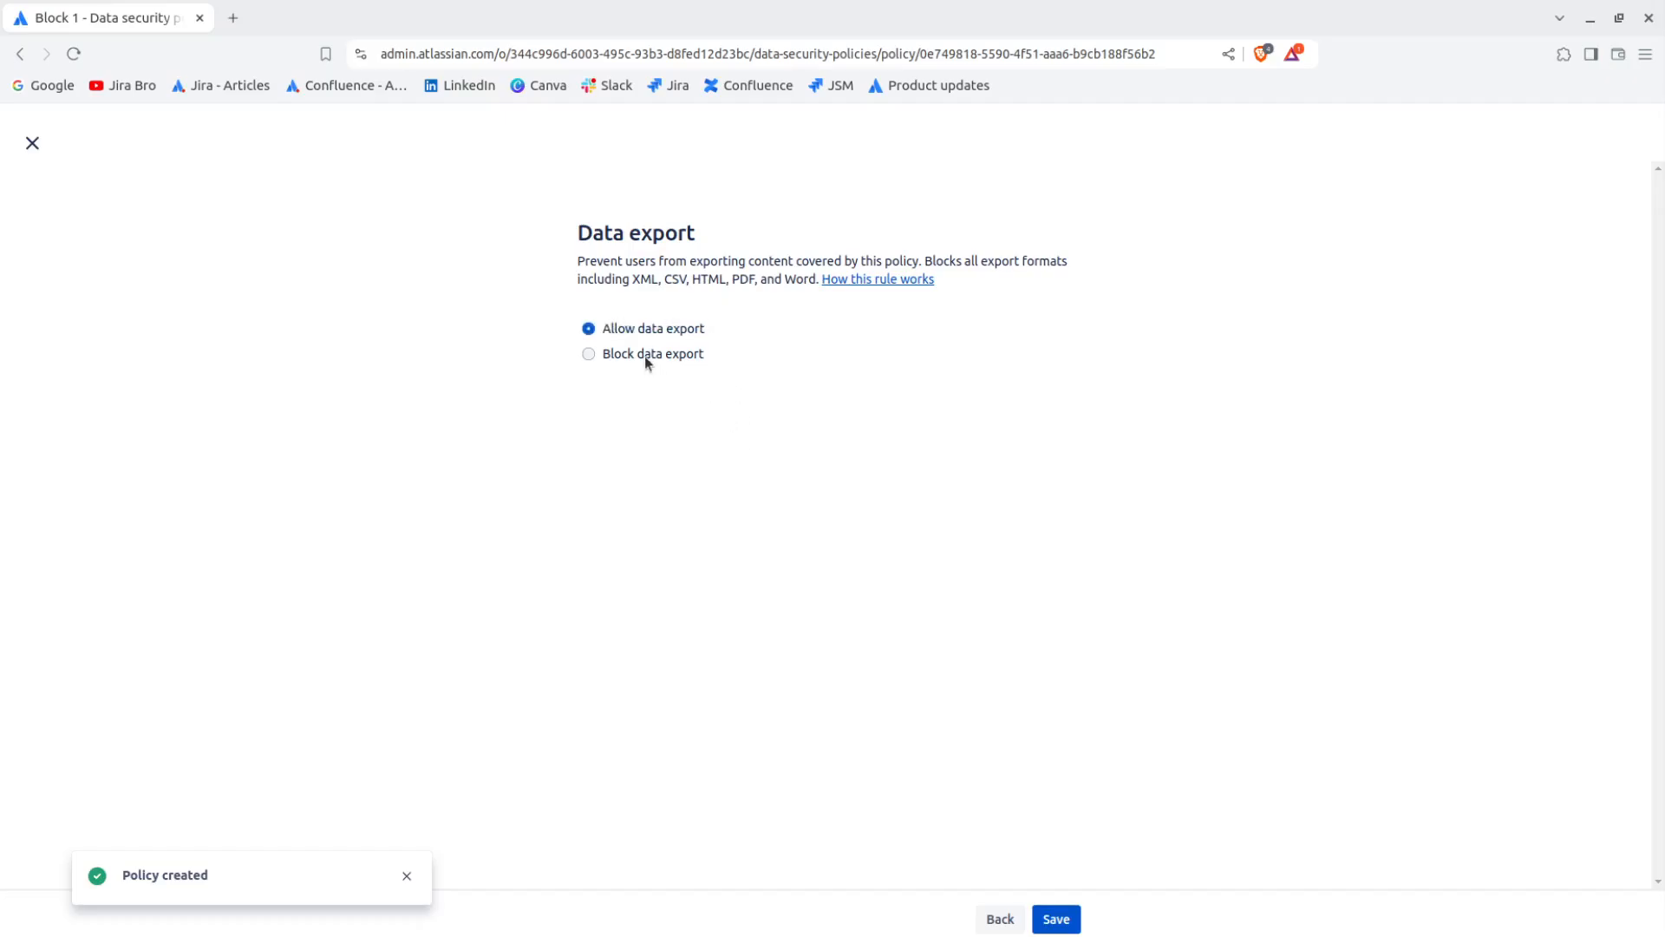
pyautogui.click(1049, 921)
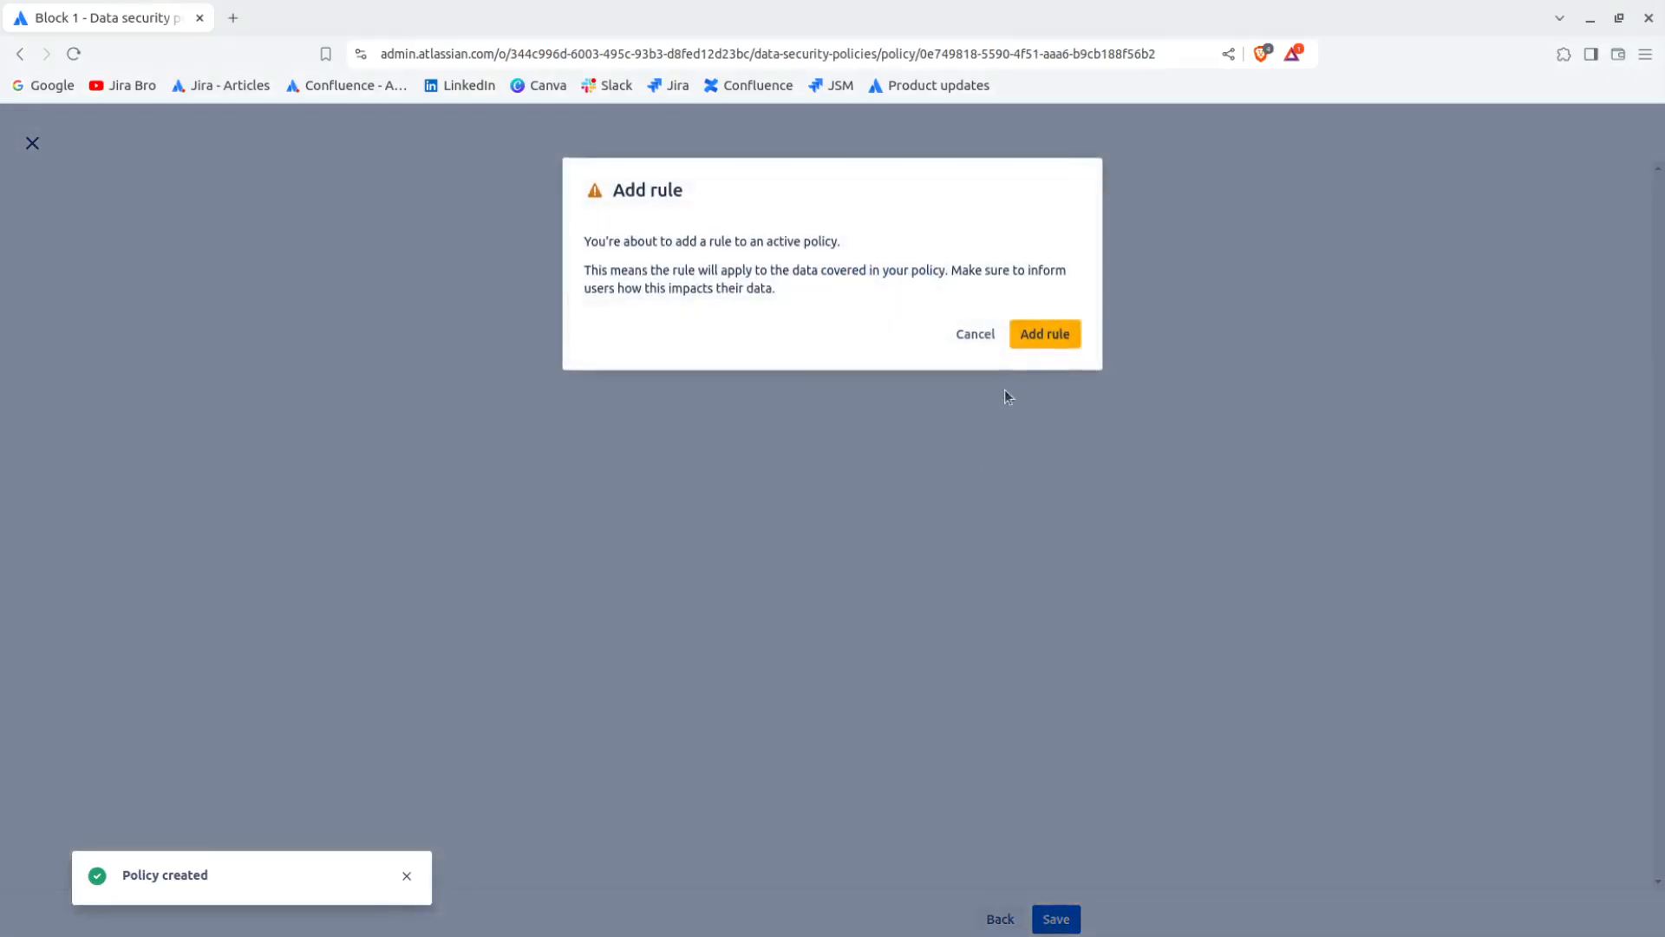
pyautogui.click(1041, 337)
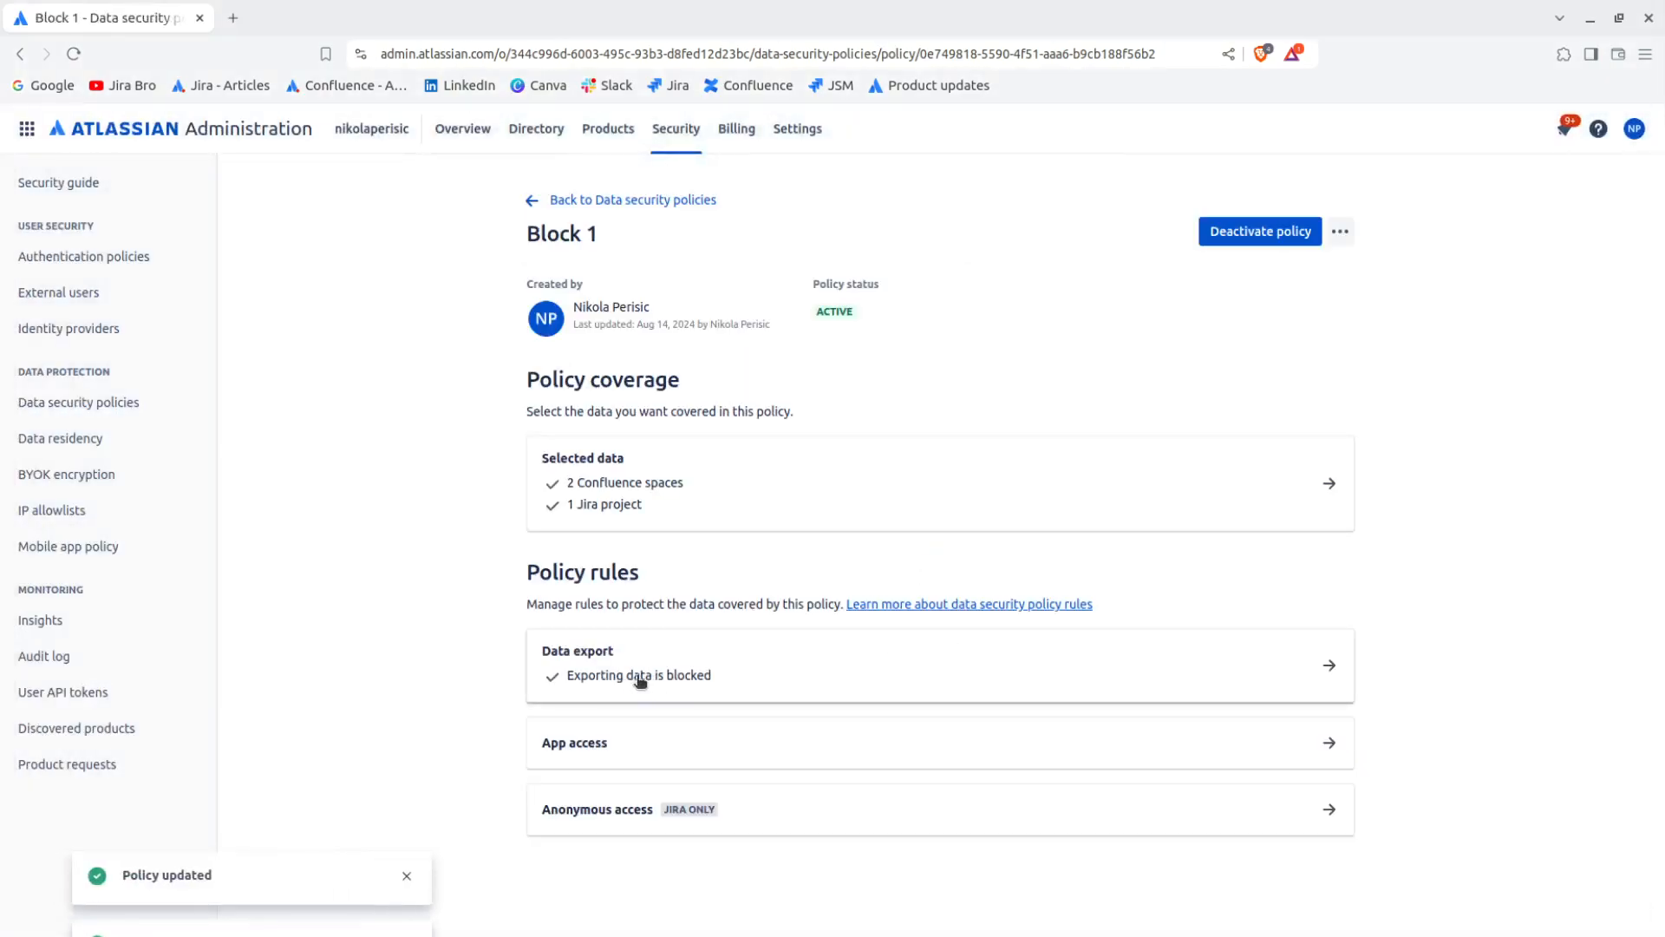
# Open the App access rule and read which Jira data apps may still be able to access or change.
pyautogui.click(630, 750)
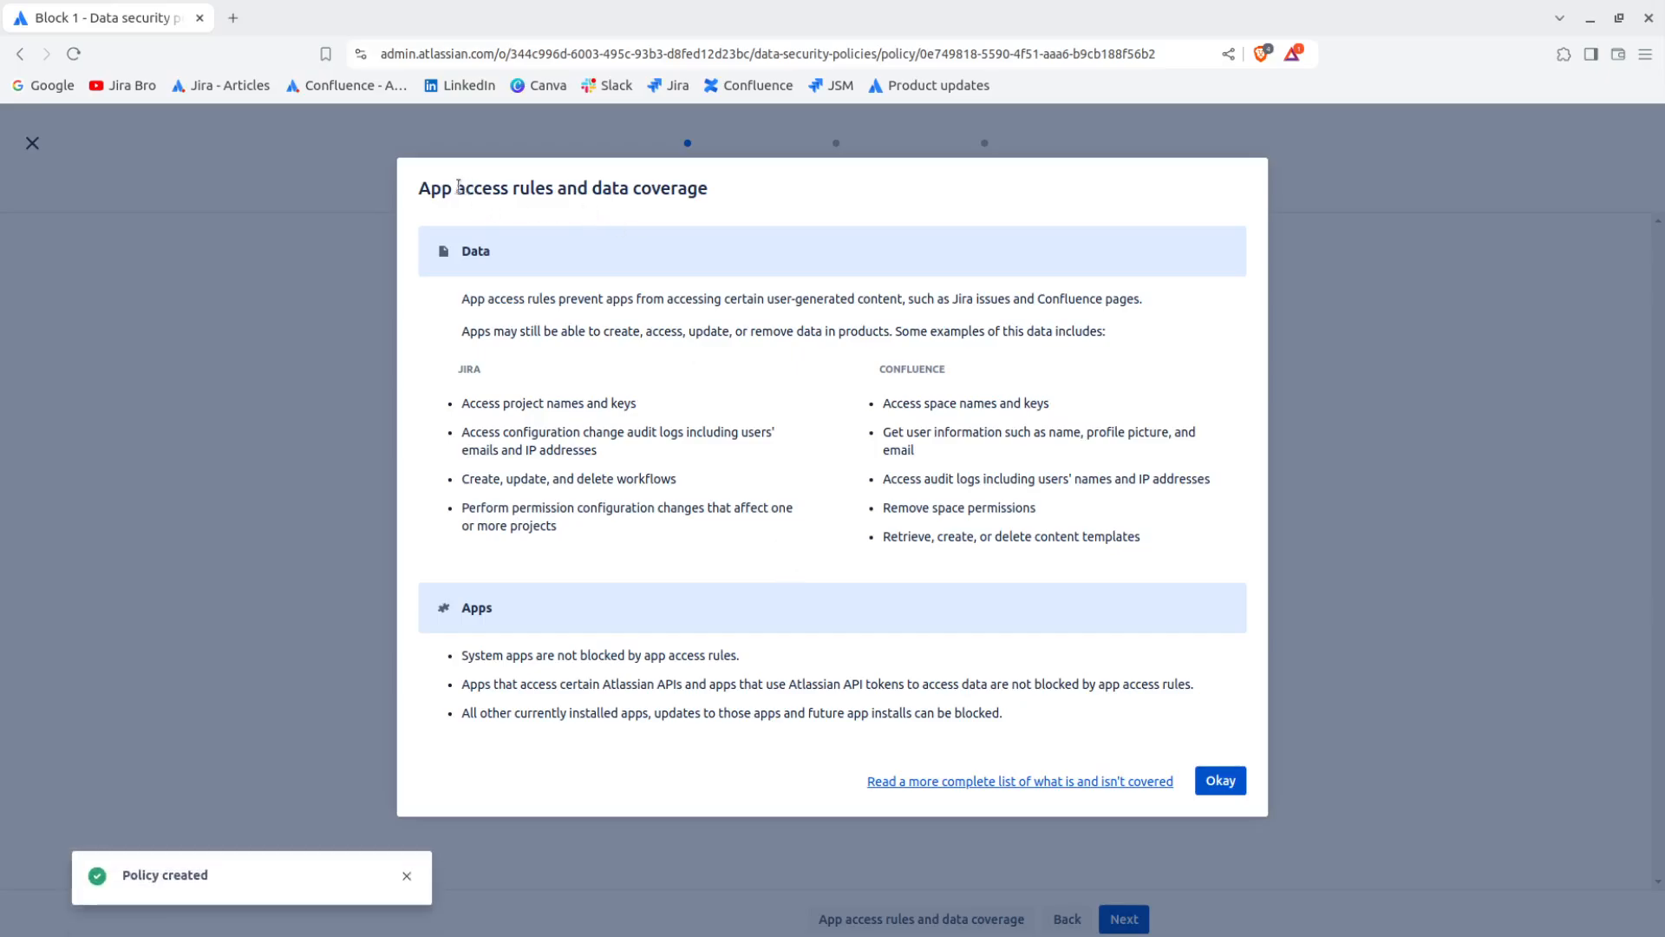
pyautogui.moveTo(457, 188); pyautogui.dragTo(707, 192)
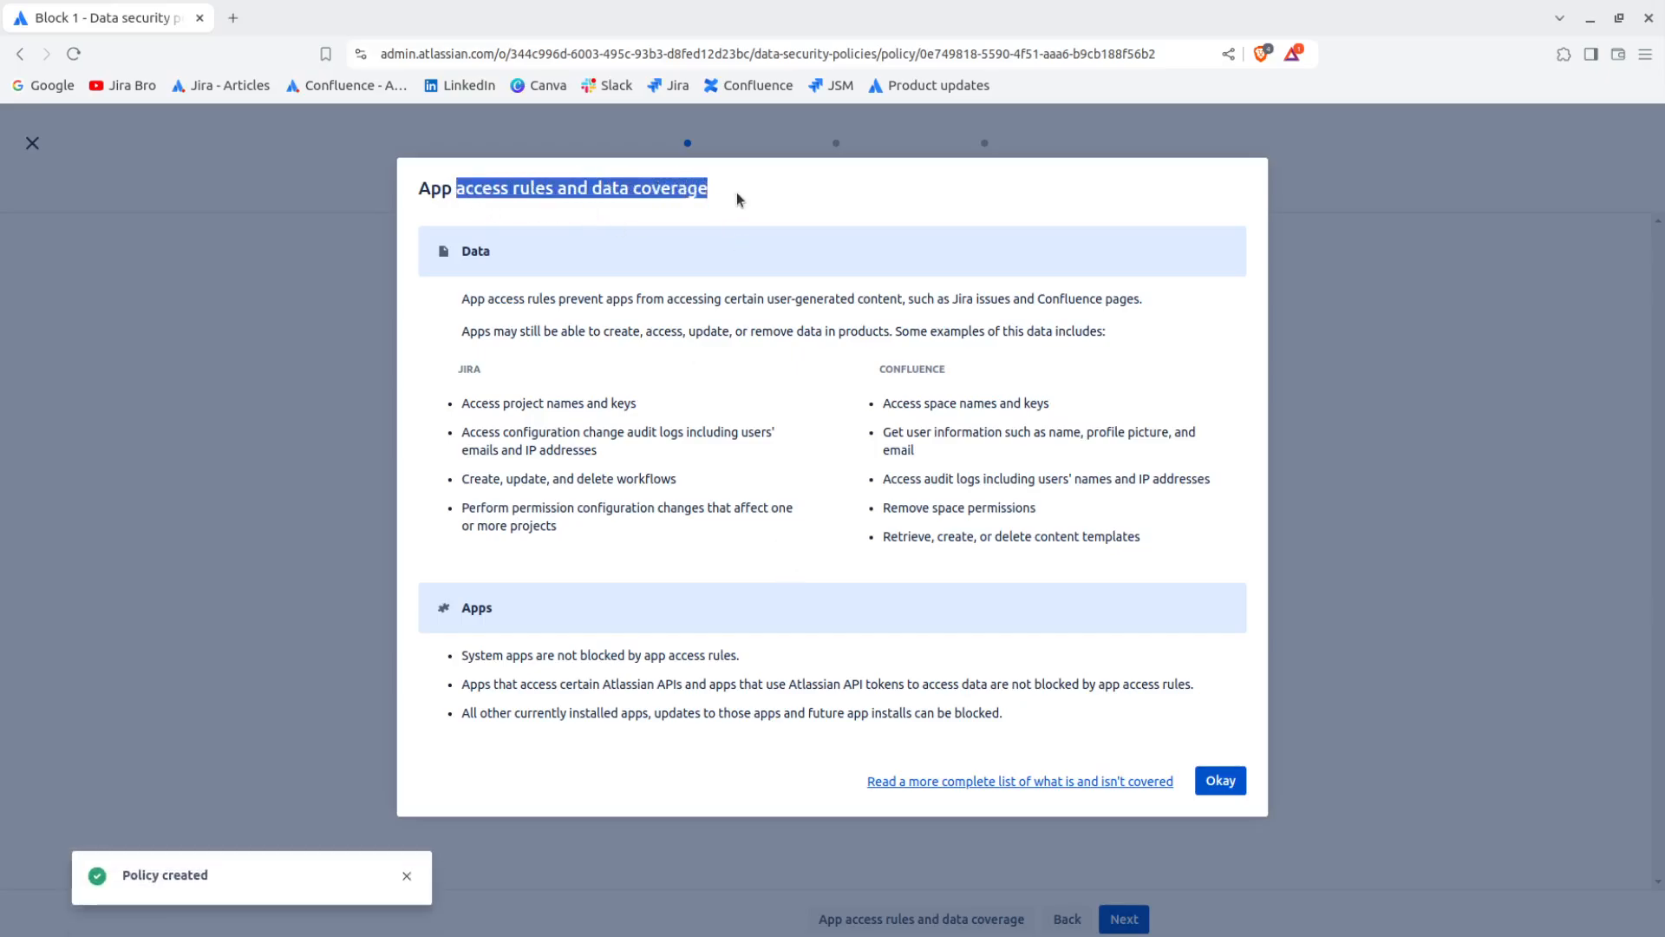
pyautogui.moveTo(458, 385); pyautogui.dragTo(627, 407)
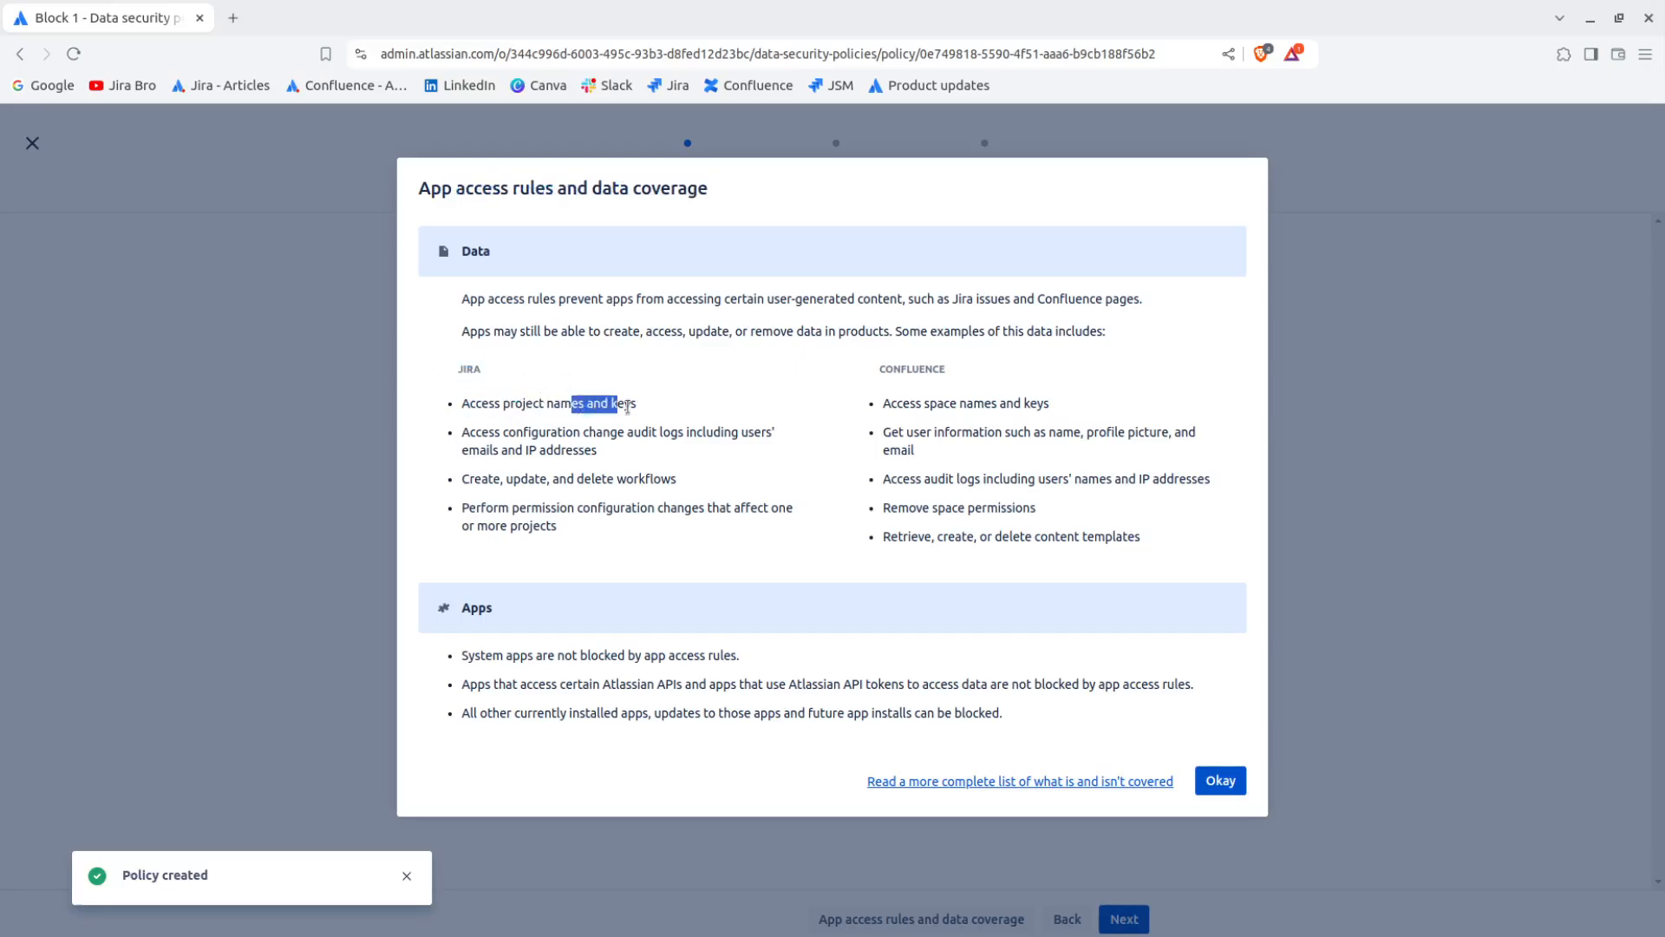
pyautogui.click(627, 406)
pyautogui.moveTo(464, 448); pyautogui.dragTo(789, 434)
pyautogui.click(609, 441)
pyautogui.click(814, 436)
pyautogui.click(707, 449)
pyautogui.moveTo(506, 451); pyautogui.dragTo(605, 453)
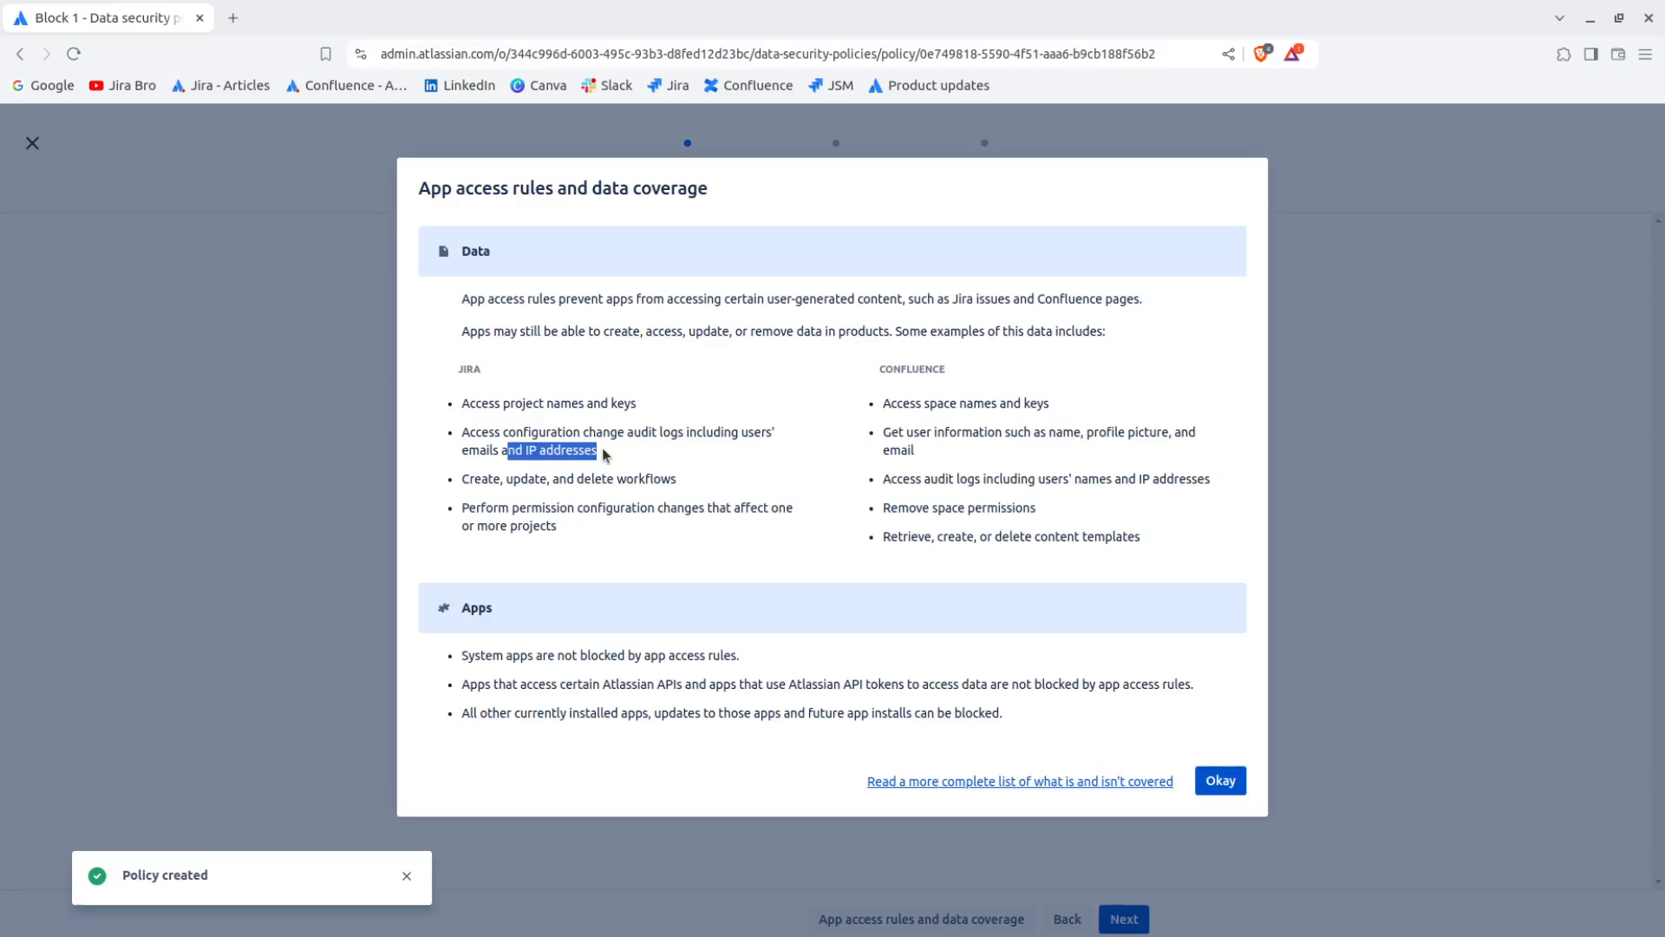
pyautogui.click(592, 476)
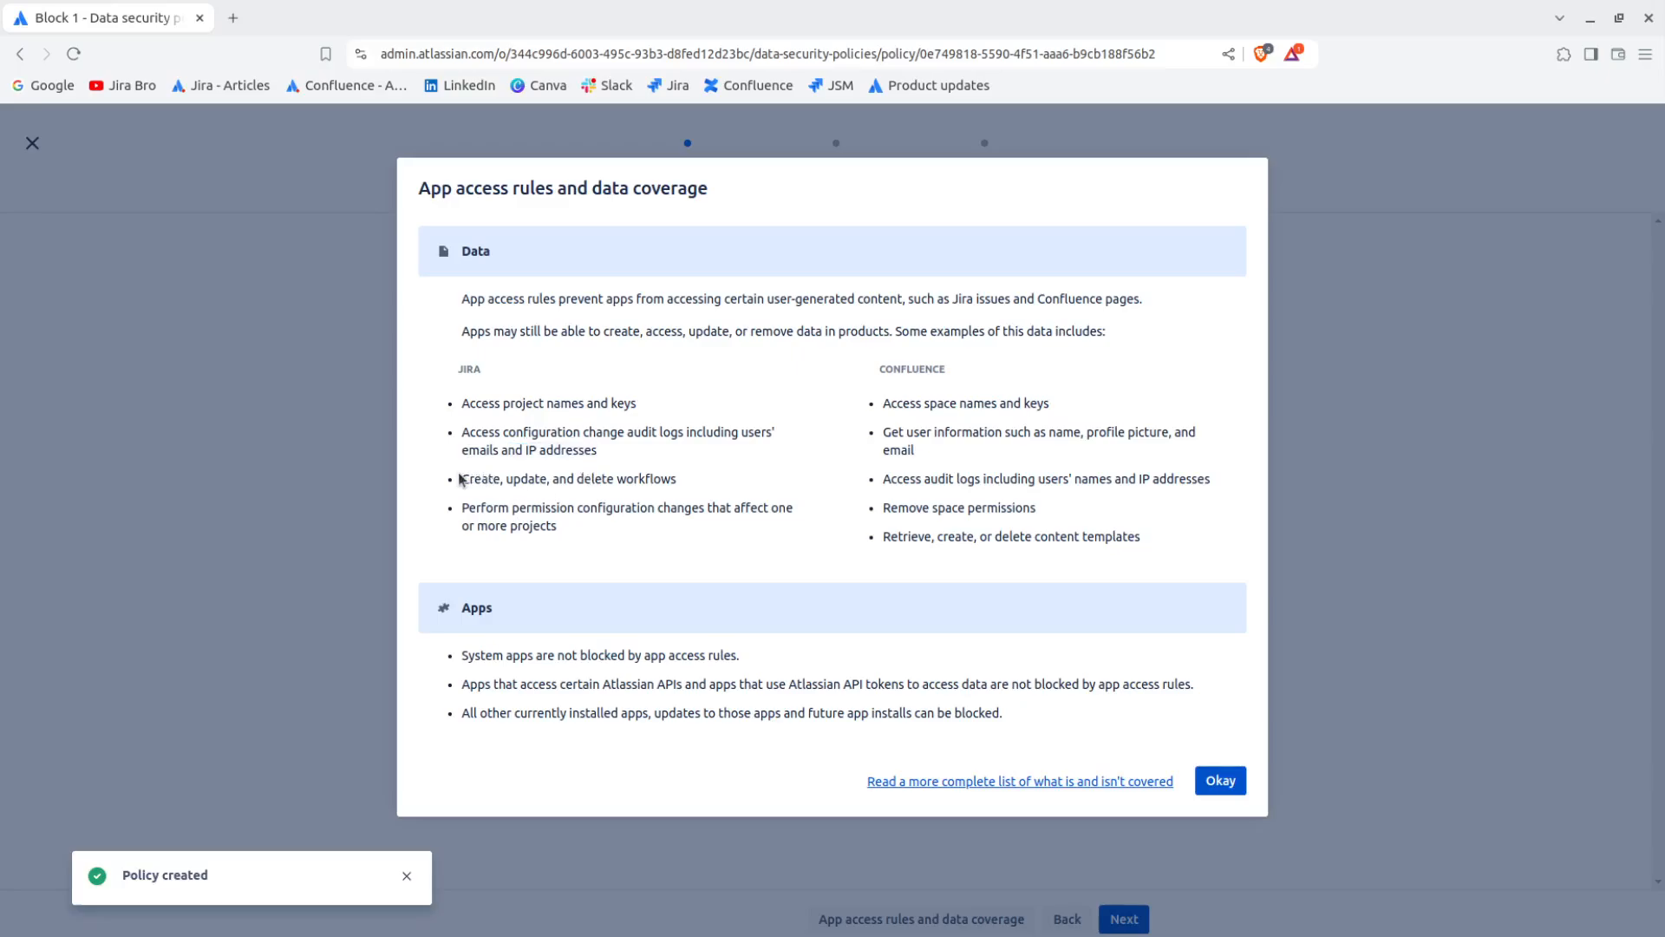
pyautogui.moveTo(460, 475); pyautogui.dragTo(685, 482)
pyautogui.click(685, 483)
pyautogui.moveTo(460, 508); pyautogui.dragTo(799, 518)
pyautogui.click(798, 519)
pyautogui.moveTo(584, 531); pyautogui.dragTo(495, 525)
pyautogui.click(565, 544)
# Read the Confluence examples of data that apps may still be able to access despite the app access rules.
pyautogui.doubleClick(475, 251)
pyautogui.click(934, 395)
pyautogui.moveTo(1075, 548); pyautogui.dragTo(941, 431)
pyautogui.click(941, 514)
# Read which apps the app access rules can and cannot block, and acknowledge the coverage information.
pyautogui.moveTo(462, 657); pyautogui.dragTo(750, 664)
pyautogui.click(750, 664)
pyautogui.moveTo(636, 660); pyautogui.dragTo(753, 664)
pyautogui.click(752, 665)
pyautogui.moveTo(506, 684); pyautogui.dragTo(775, 684)
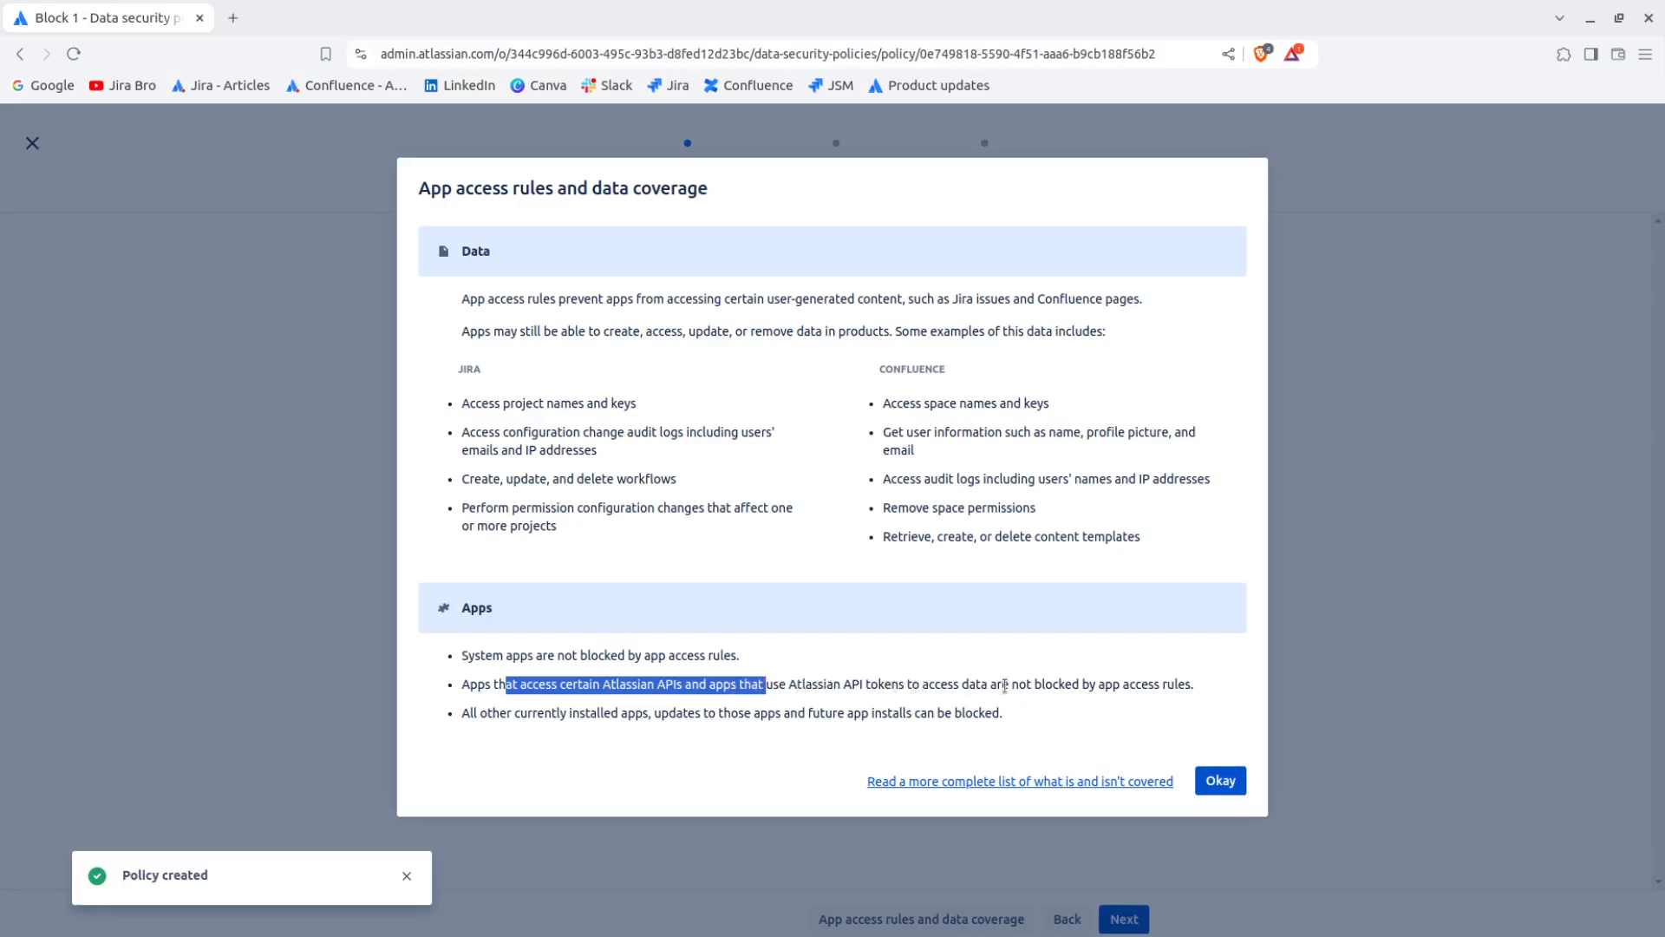
pyautogui.moveTo(1035, 684); pyautogui.dragTo(1246, 685)
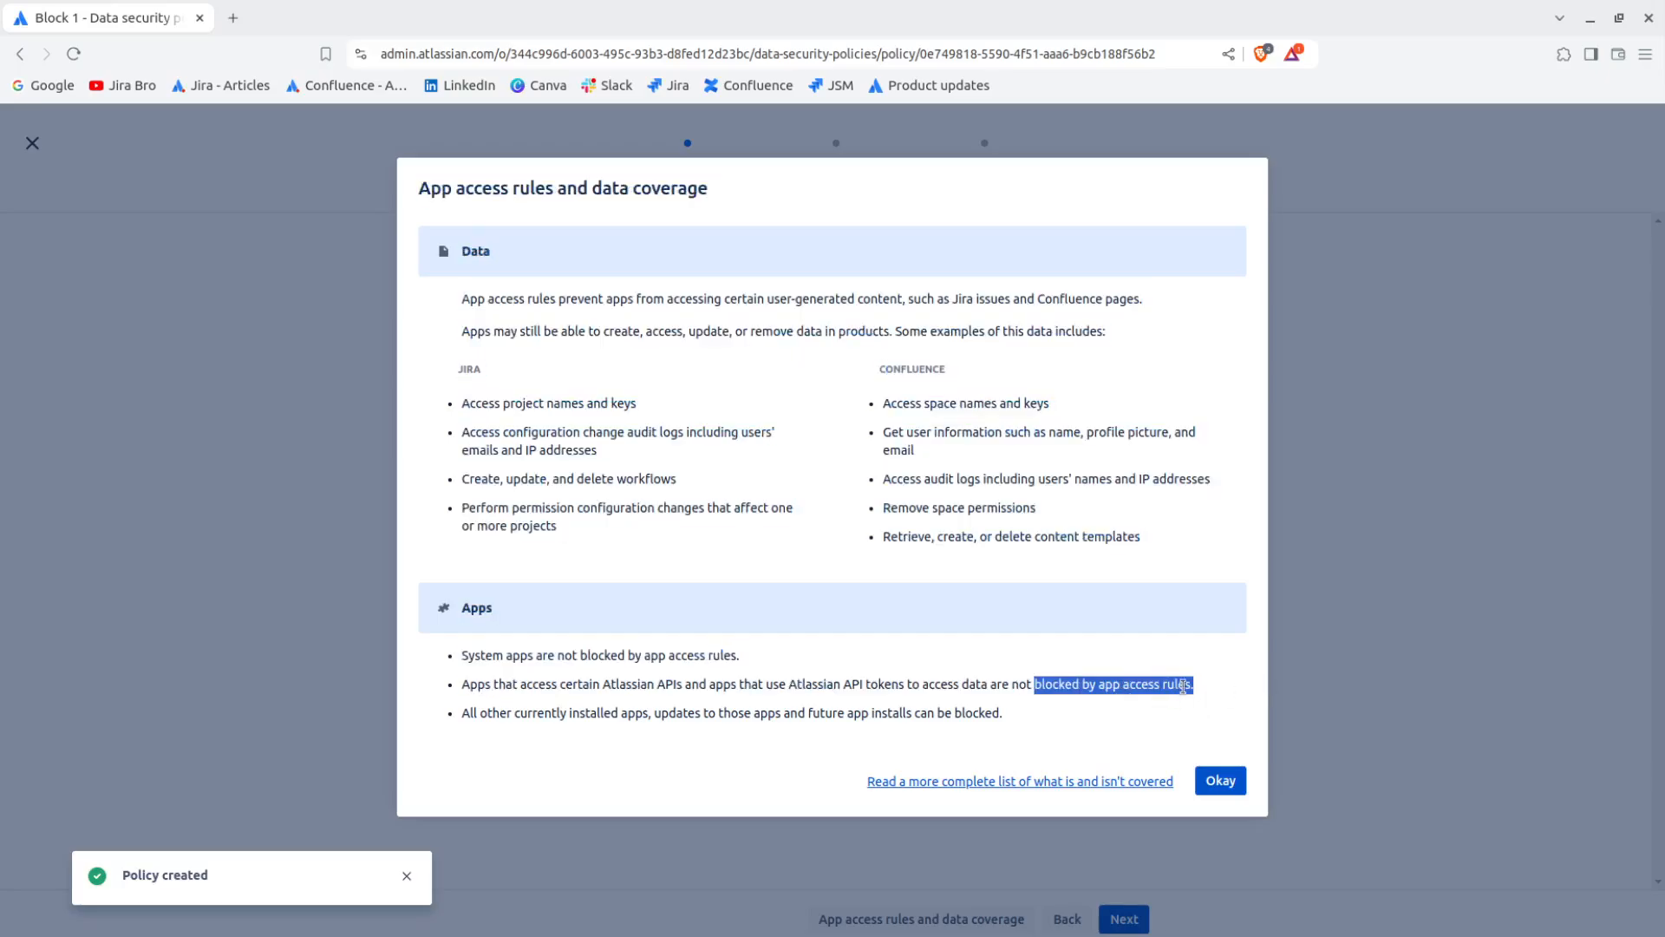
pyautogui.moveTo(473, 713); pyautogui.dragTo(766, 713)
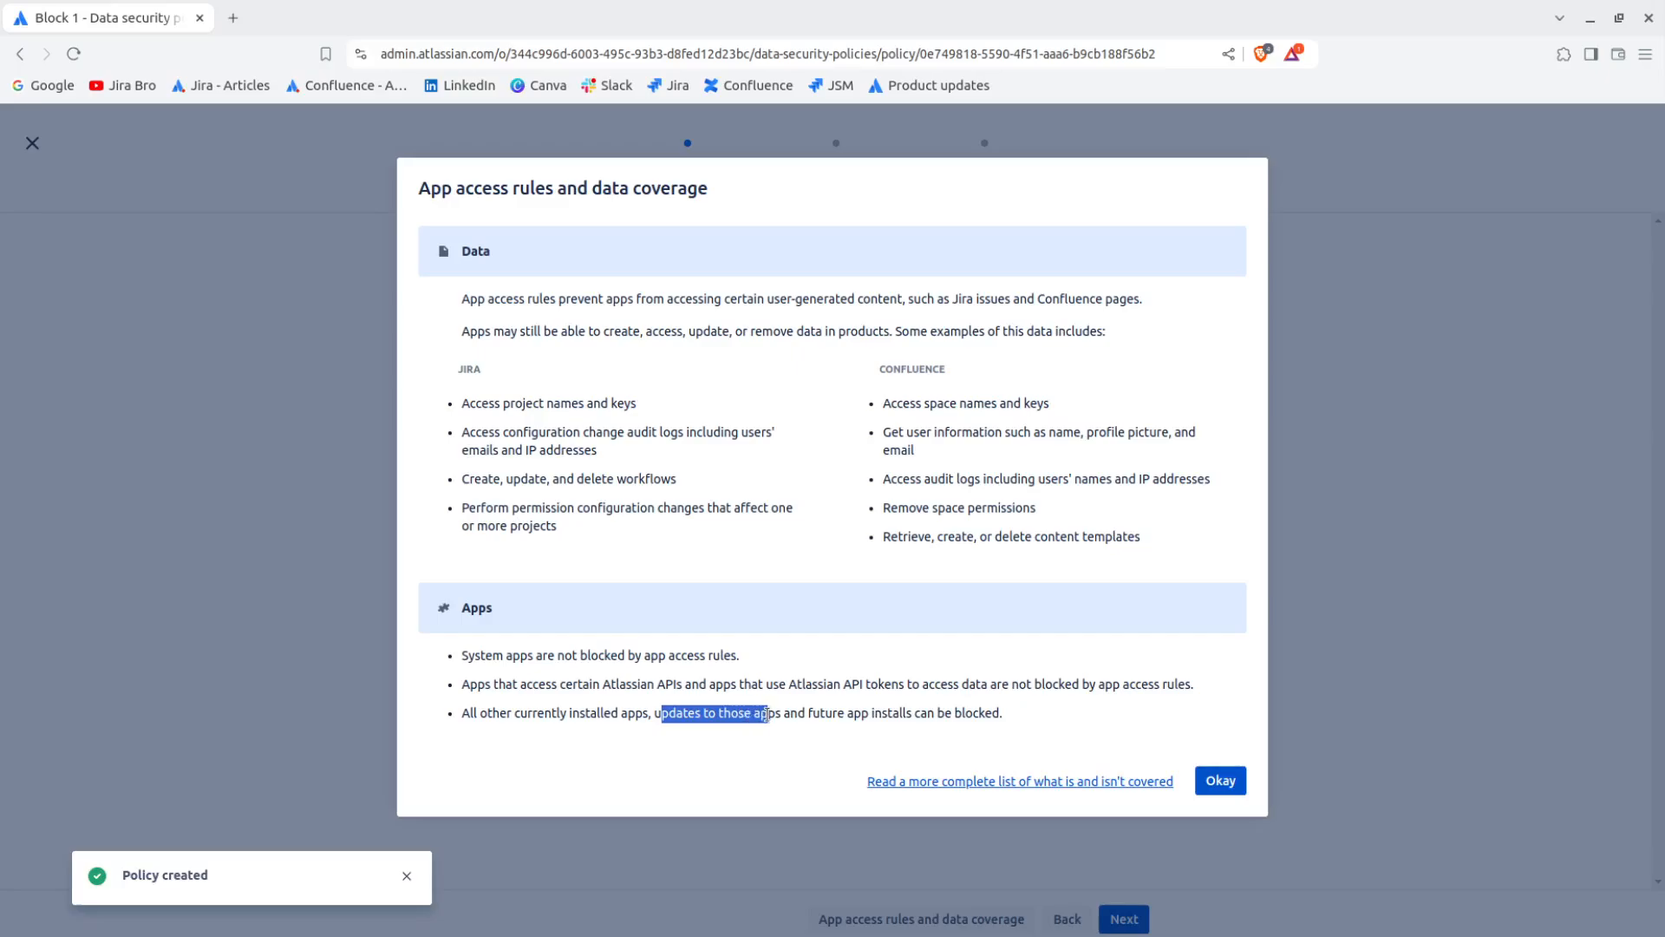
pyautogui.click(909, 709)
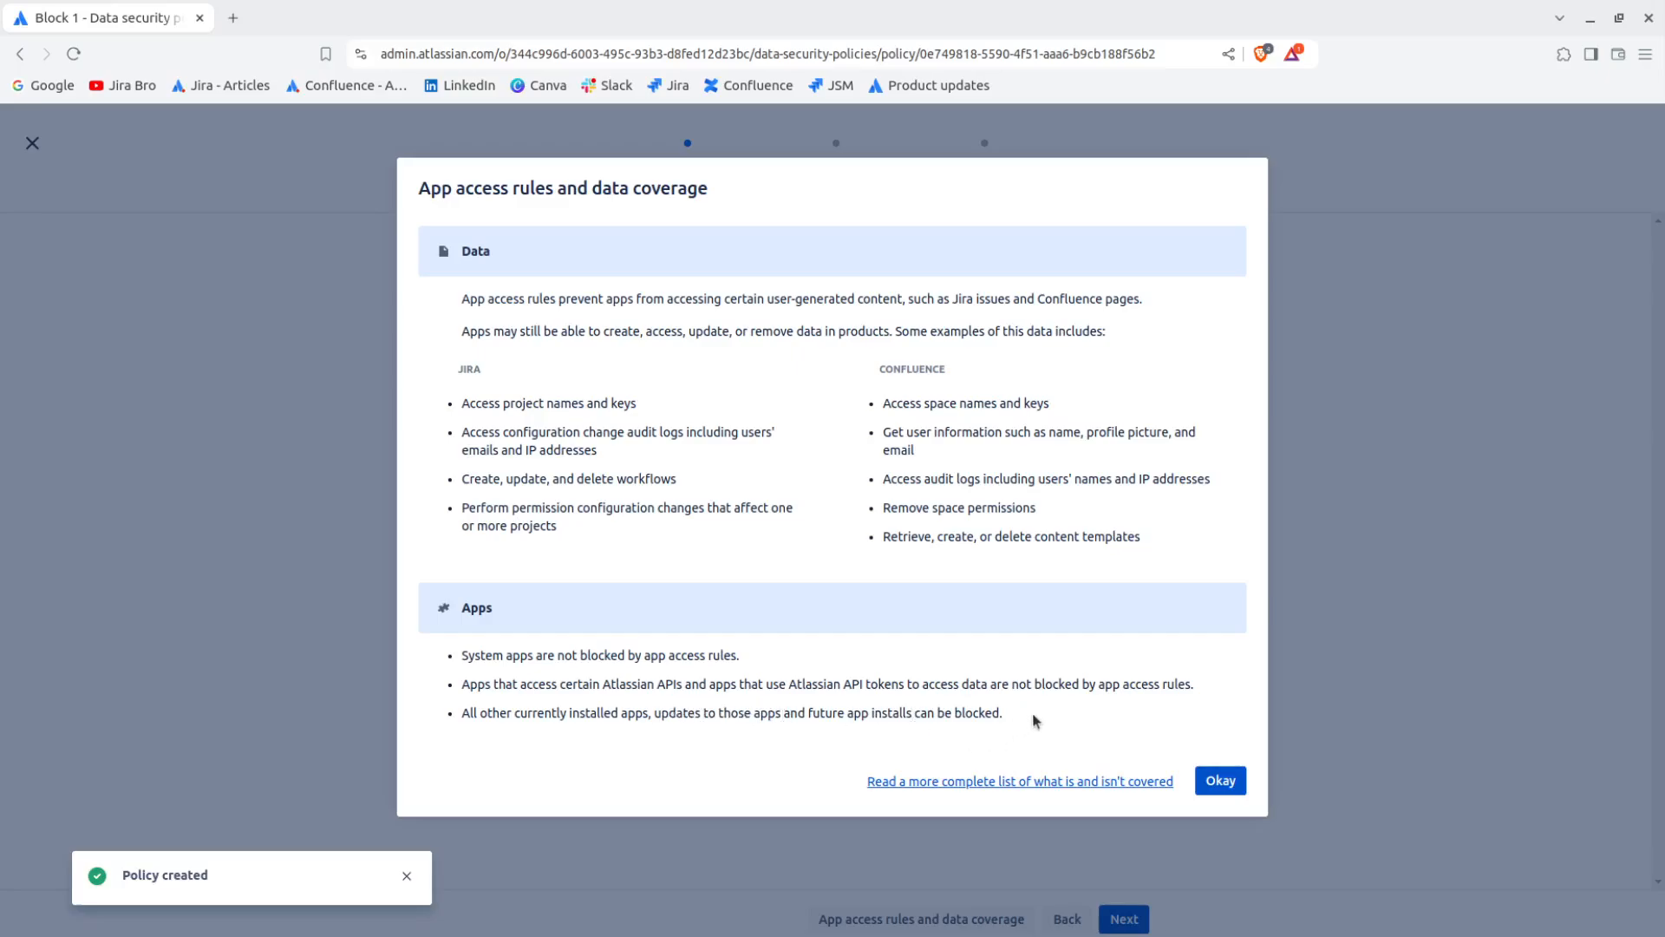
pyautogui.click(1223, 781)
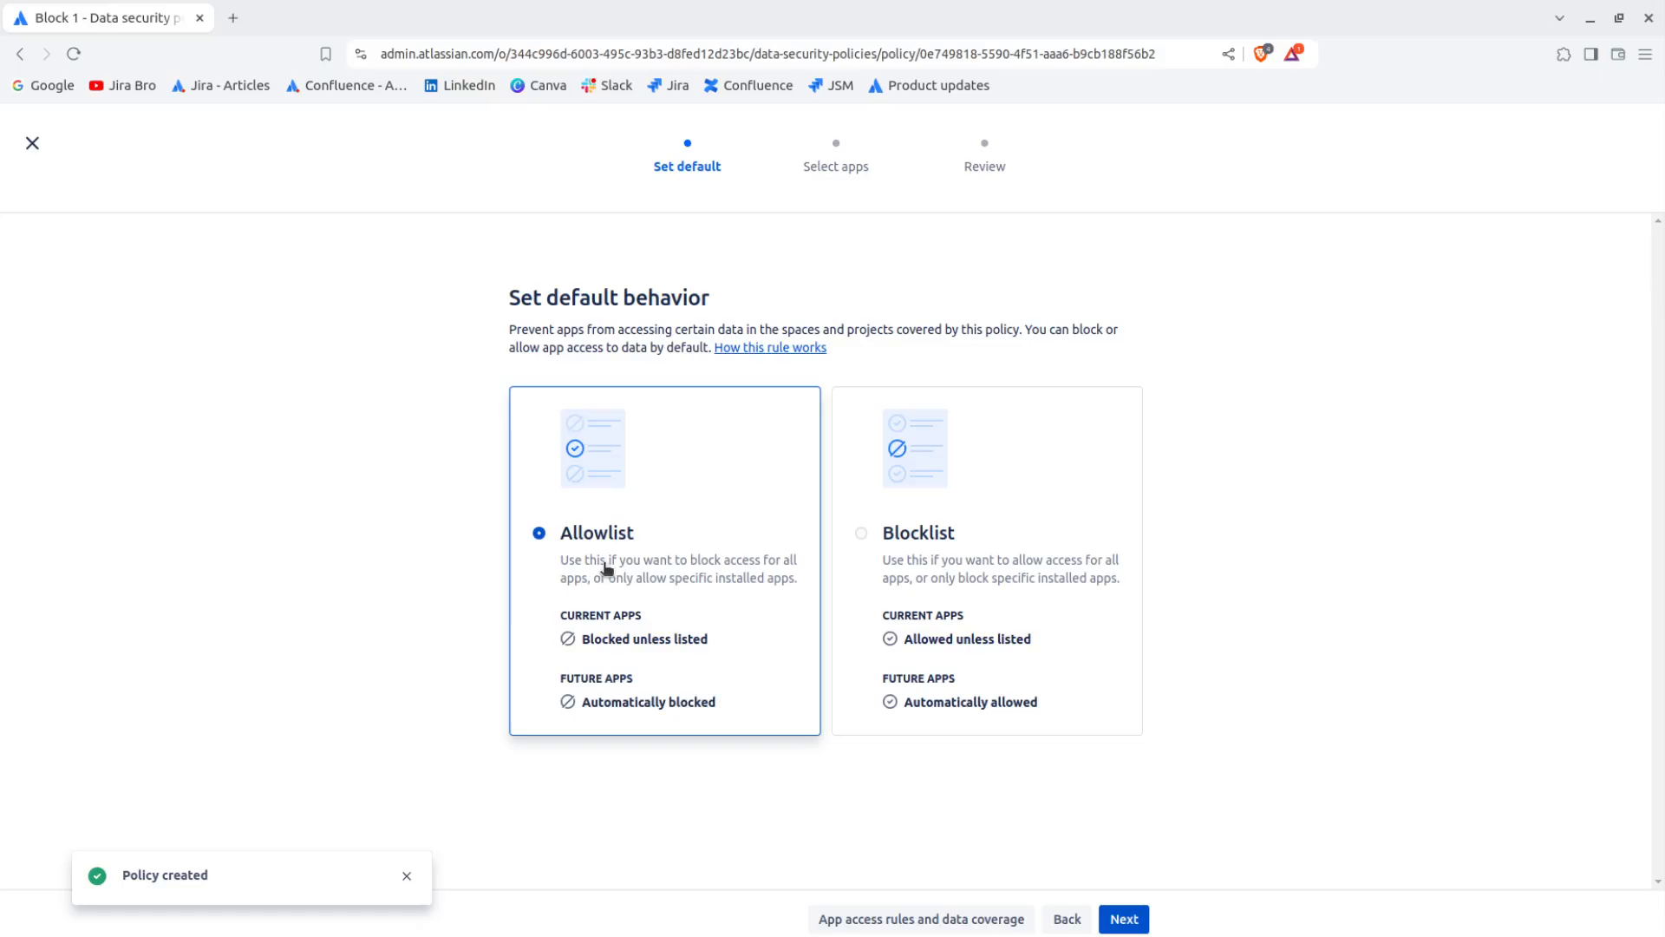
# Set the default app access behavior to Blocklist, proceed to app selection and read its instructions.
pyautogui.click(944, 660)
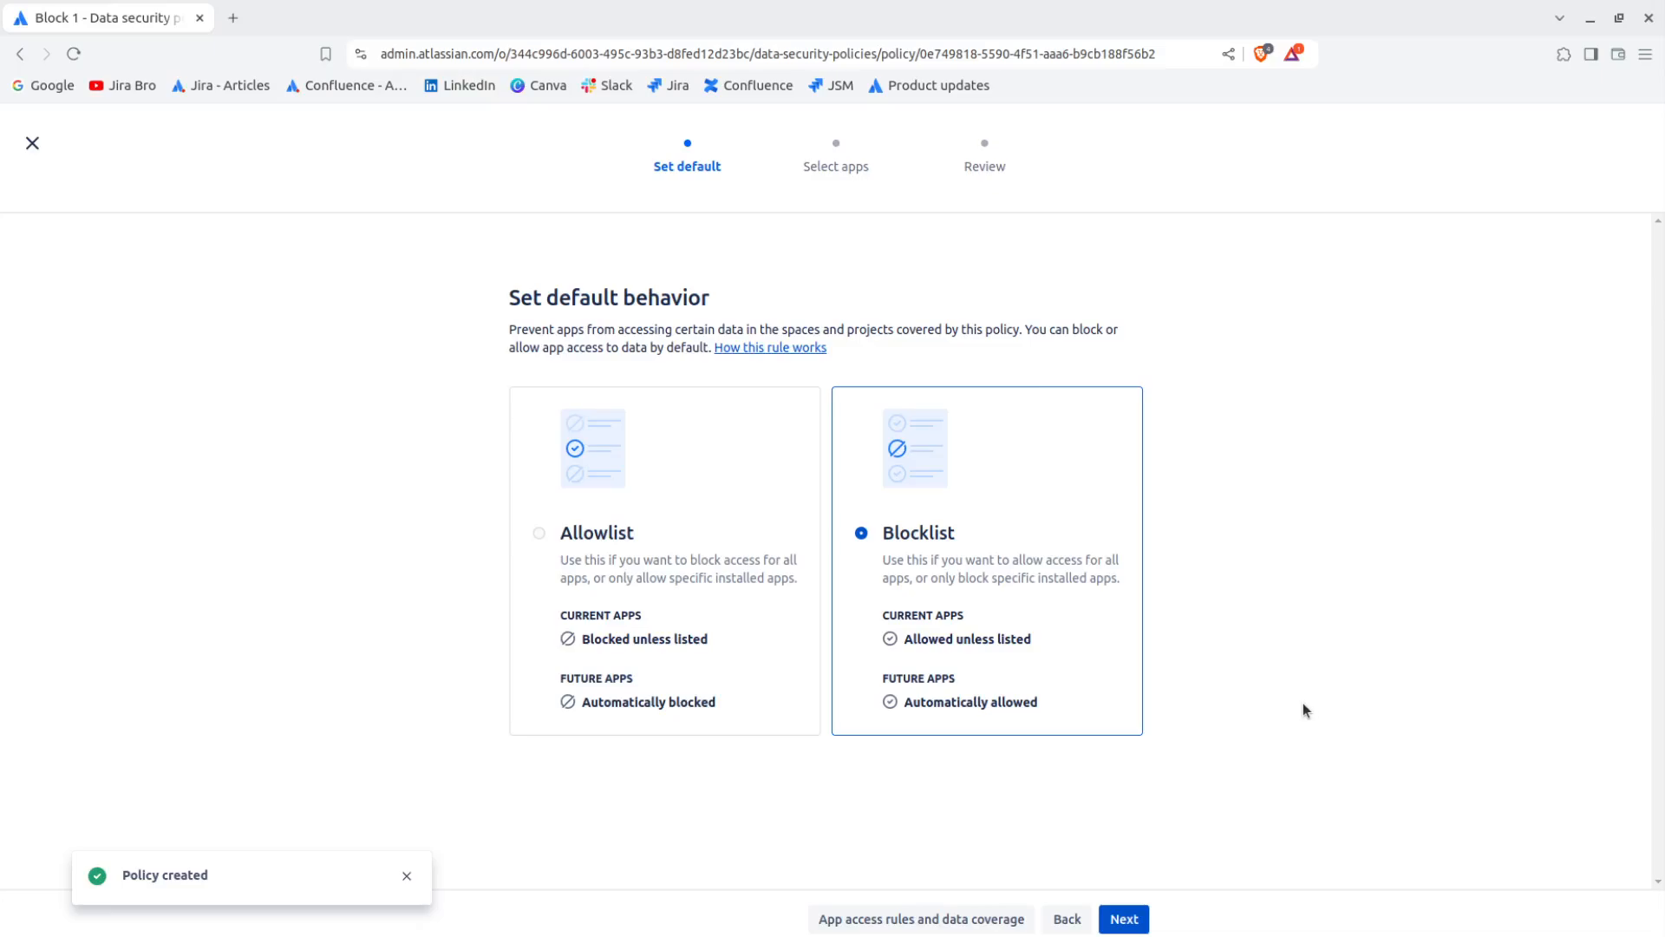
pyautogui.click(1124, 919)
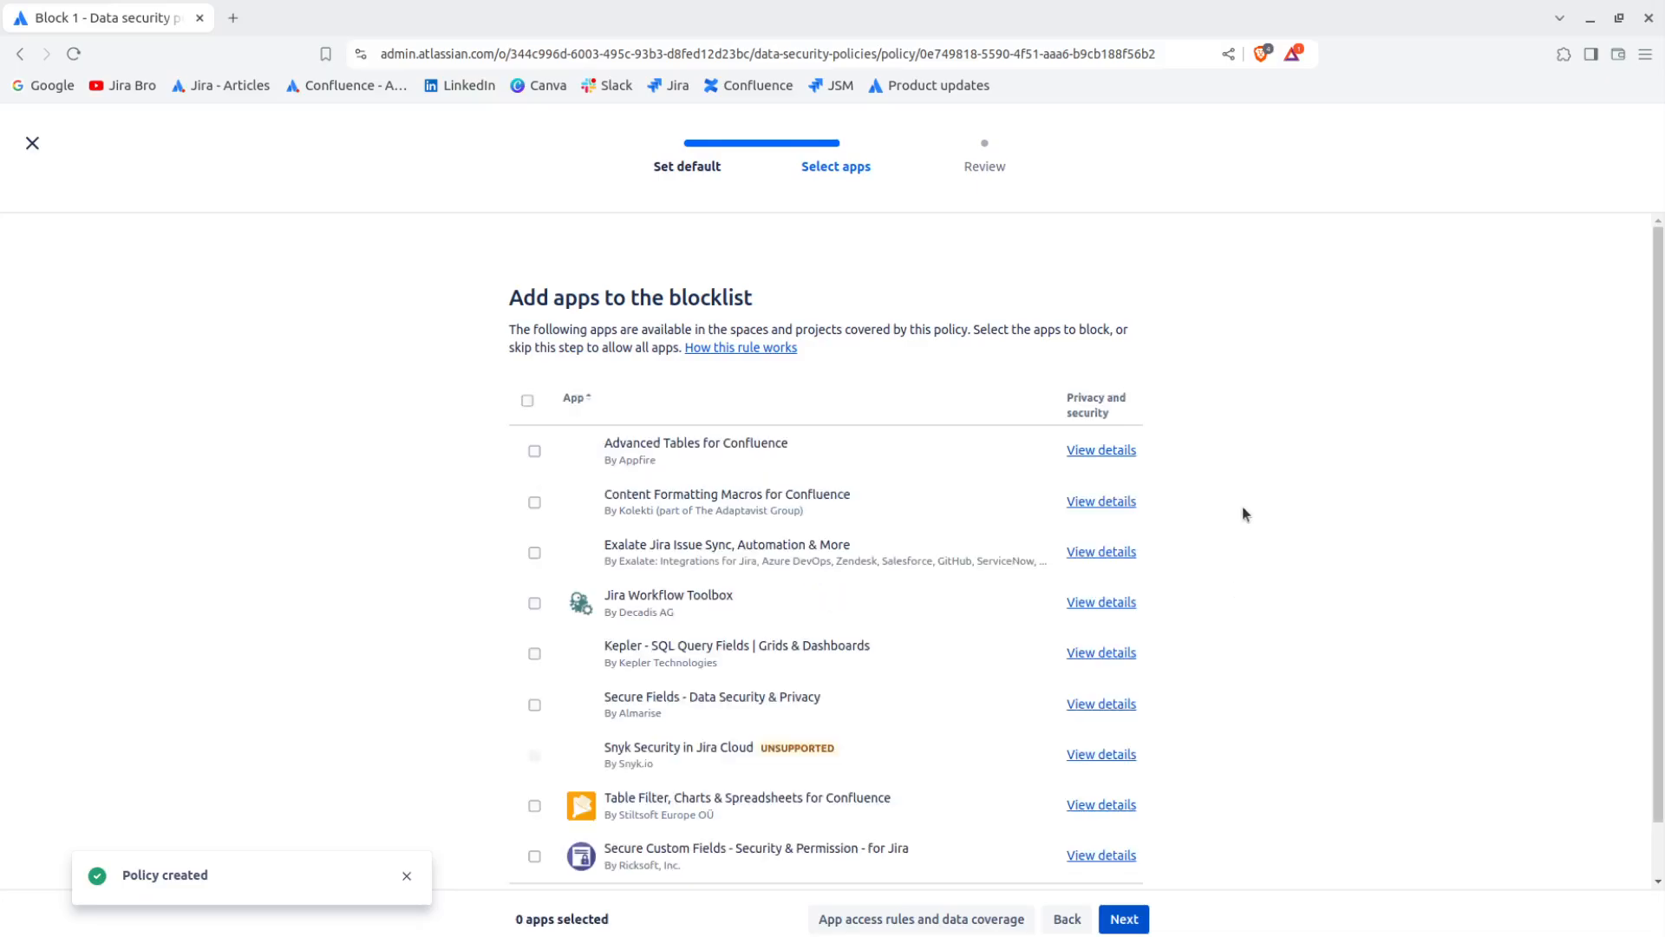
pyautogui.scroll(-2, 1247, 529)
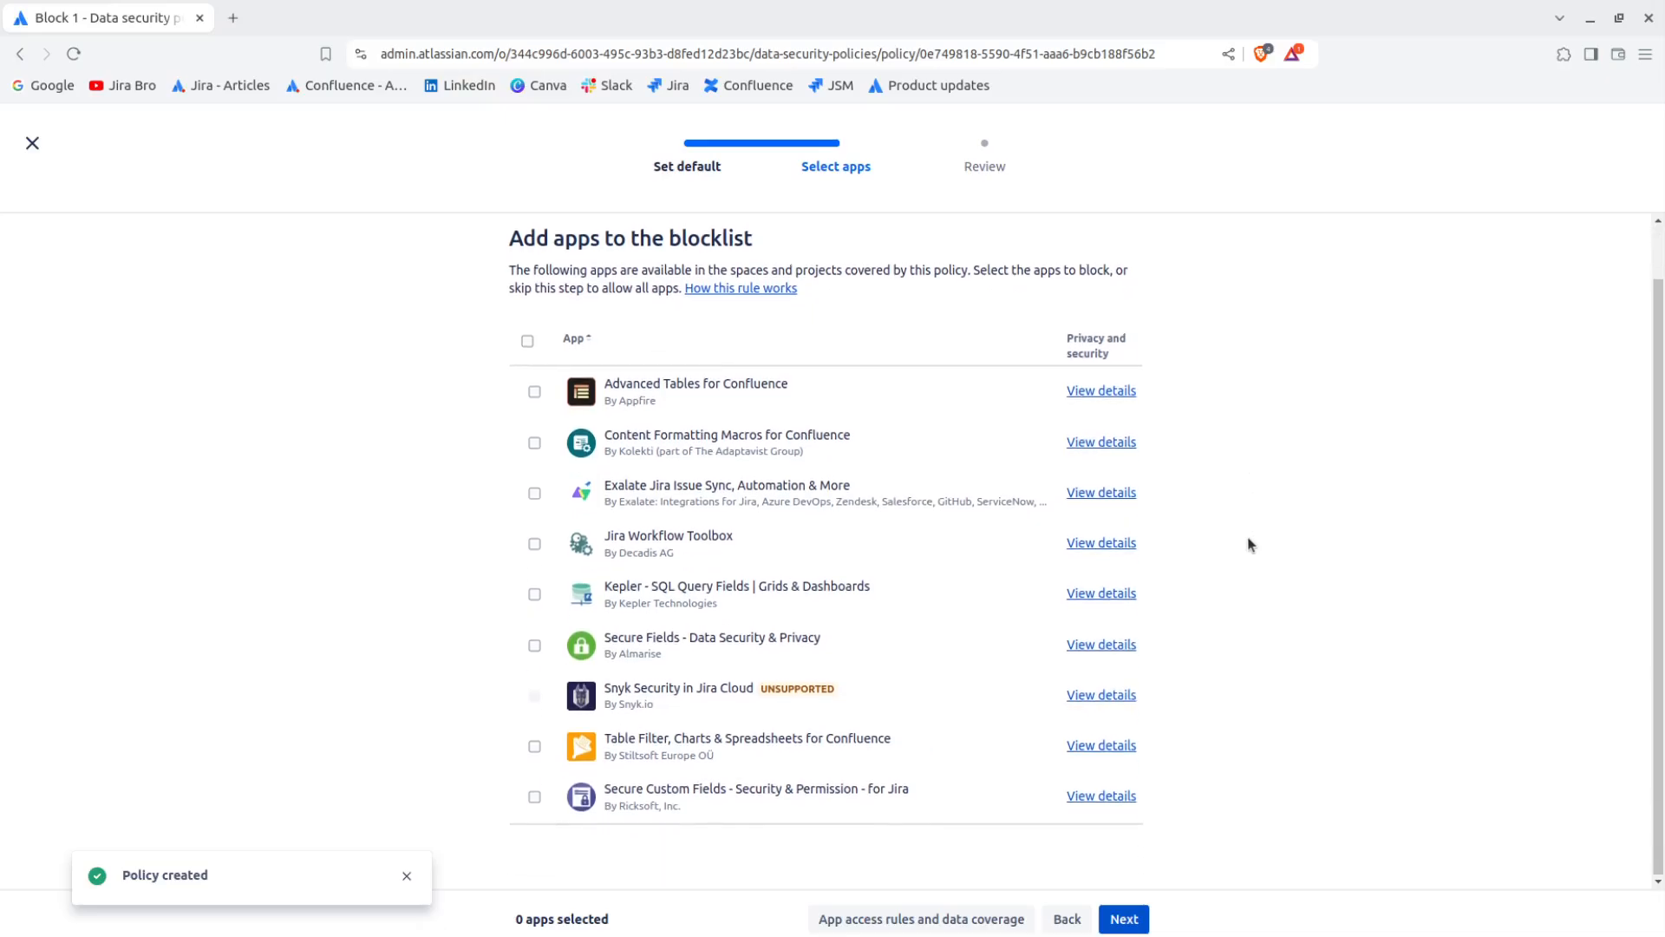
pyautogui.scroll(2, 1248, 544)
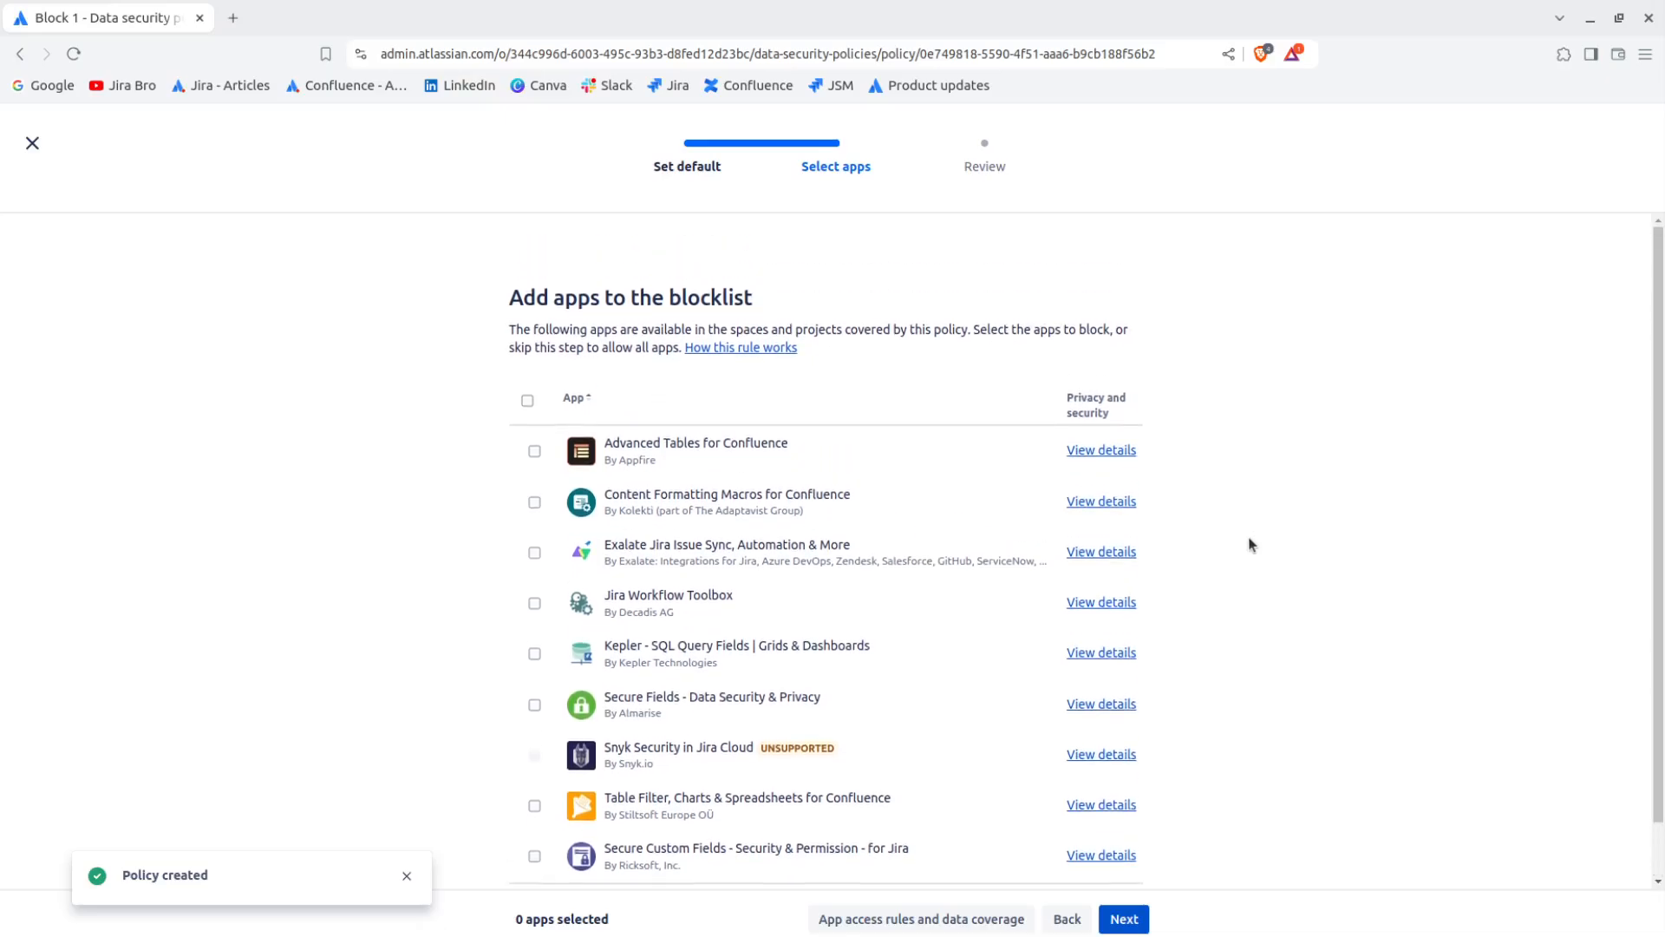
pyautogui.moveTo(500, 330); pyautogui.dragTo(1158, 331)
pyautogui.click(977, 330)
pyautogui.click(1145, 335)
pyautogui.moveTo(973, 330); pyautogui.dragTo(1139, 337)
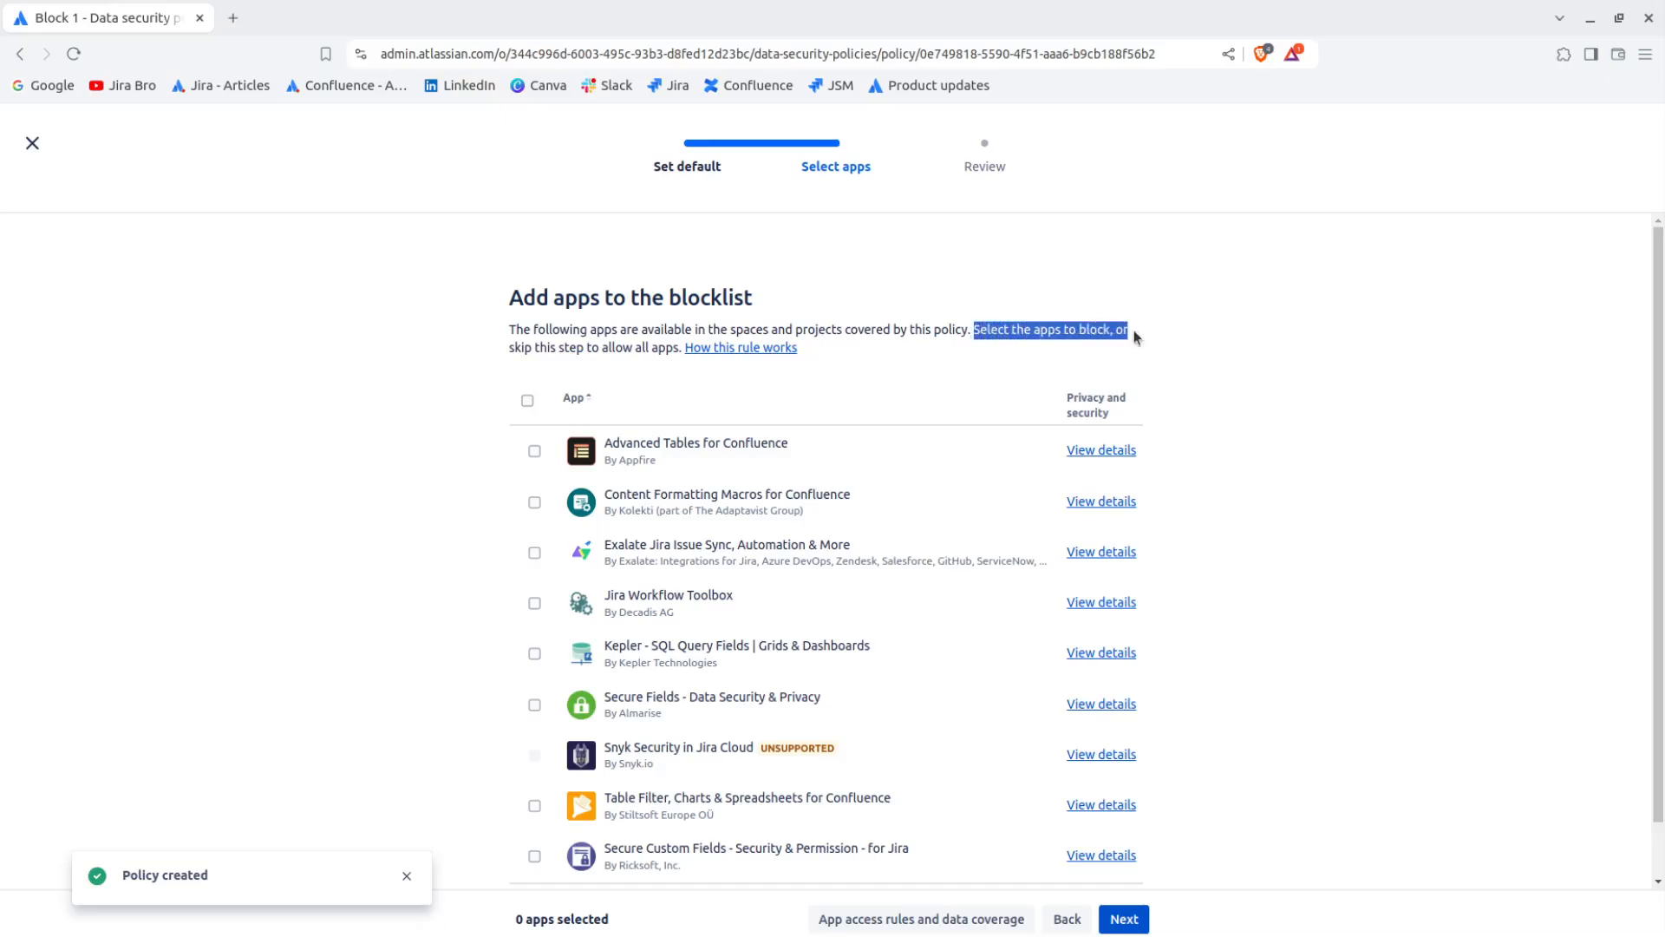
# Select Kepler - SQL Query Fields and Secure Fields - Data Security & Privacy for the blocklist and proceed to the review.
pyautogui.scroll(-1, 472, 420)
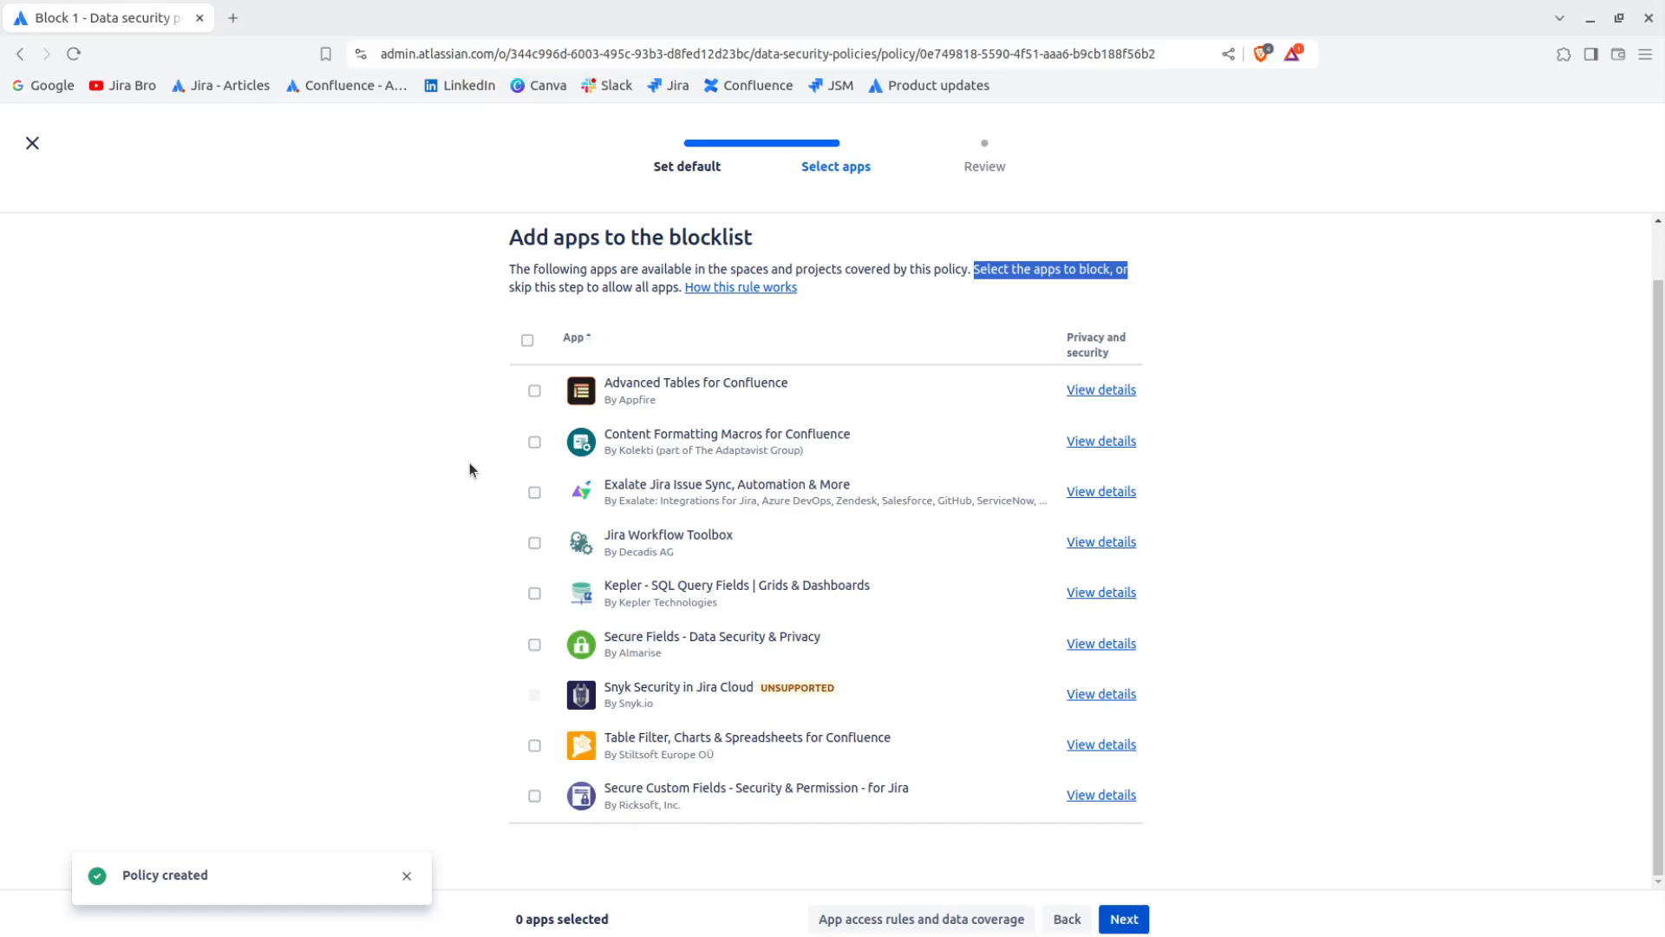
pyautogui.click(534, 644)
pyautogui.click(535, 594)
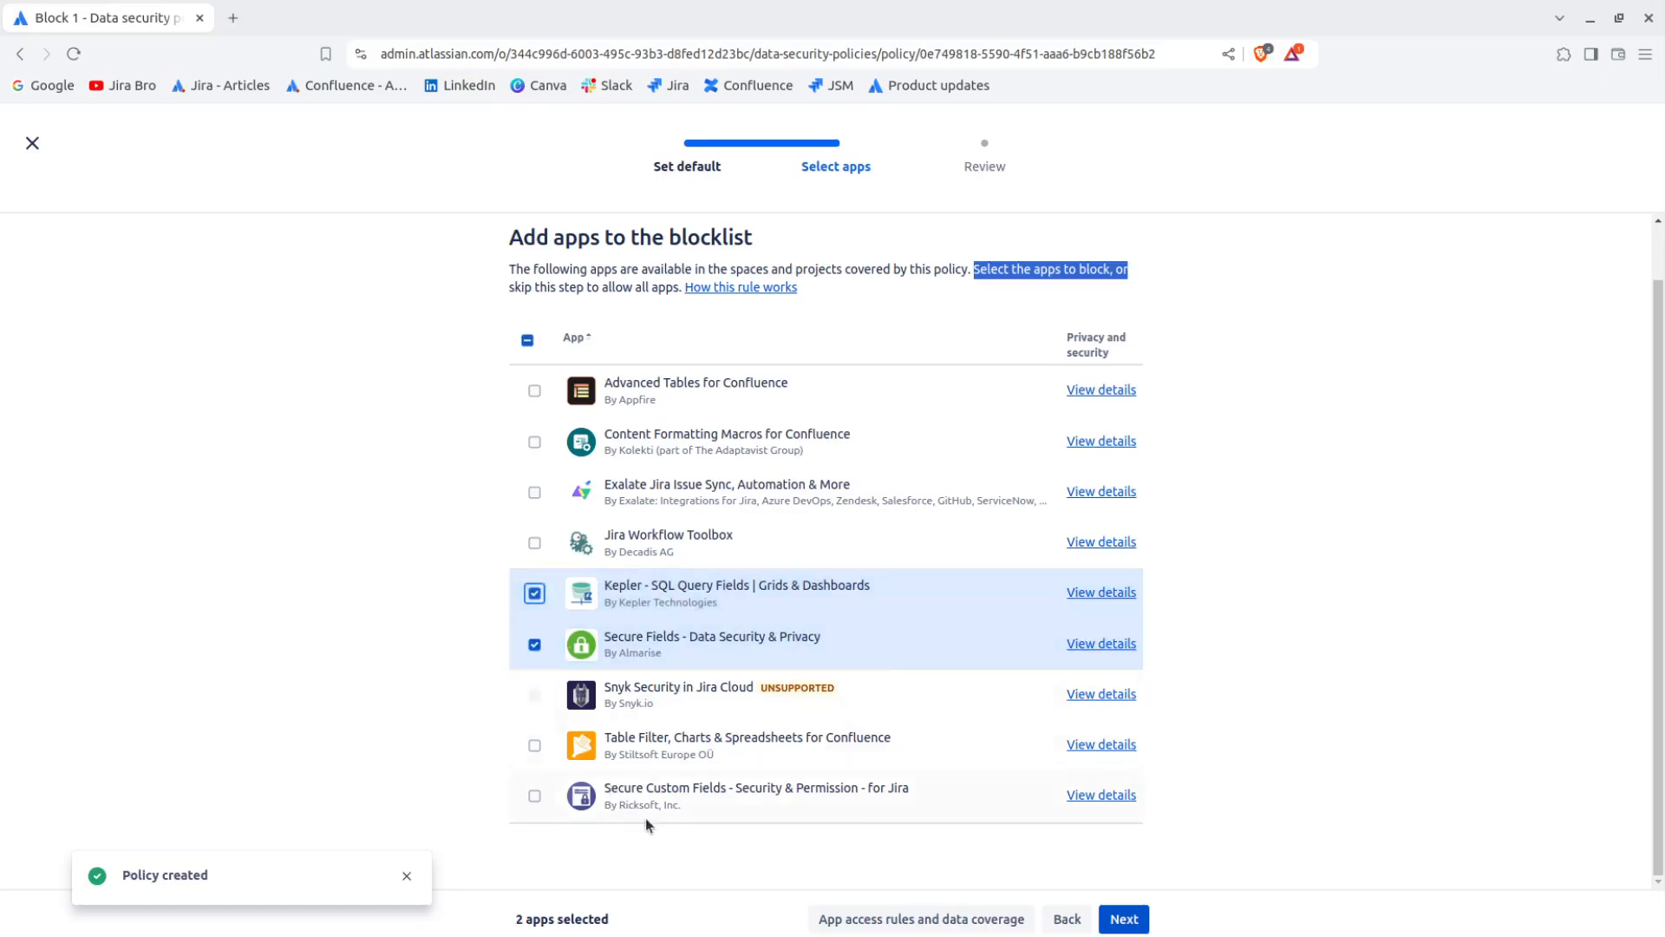
pyautogui.click(1138, 928)
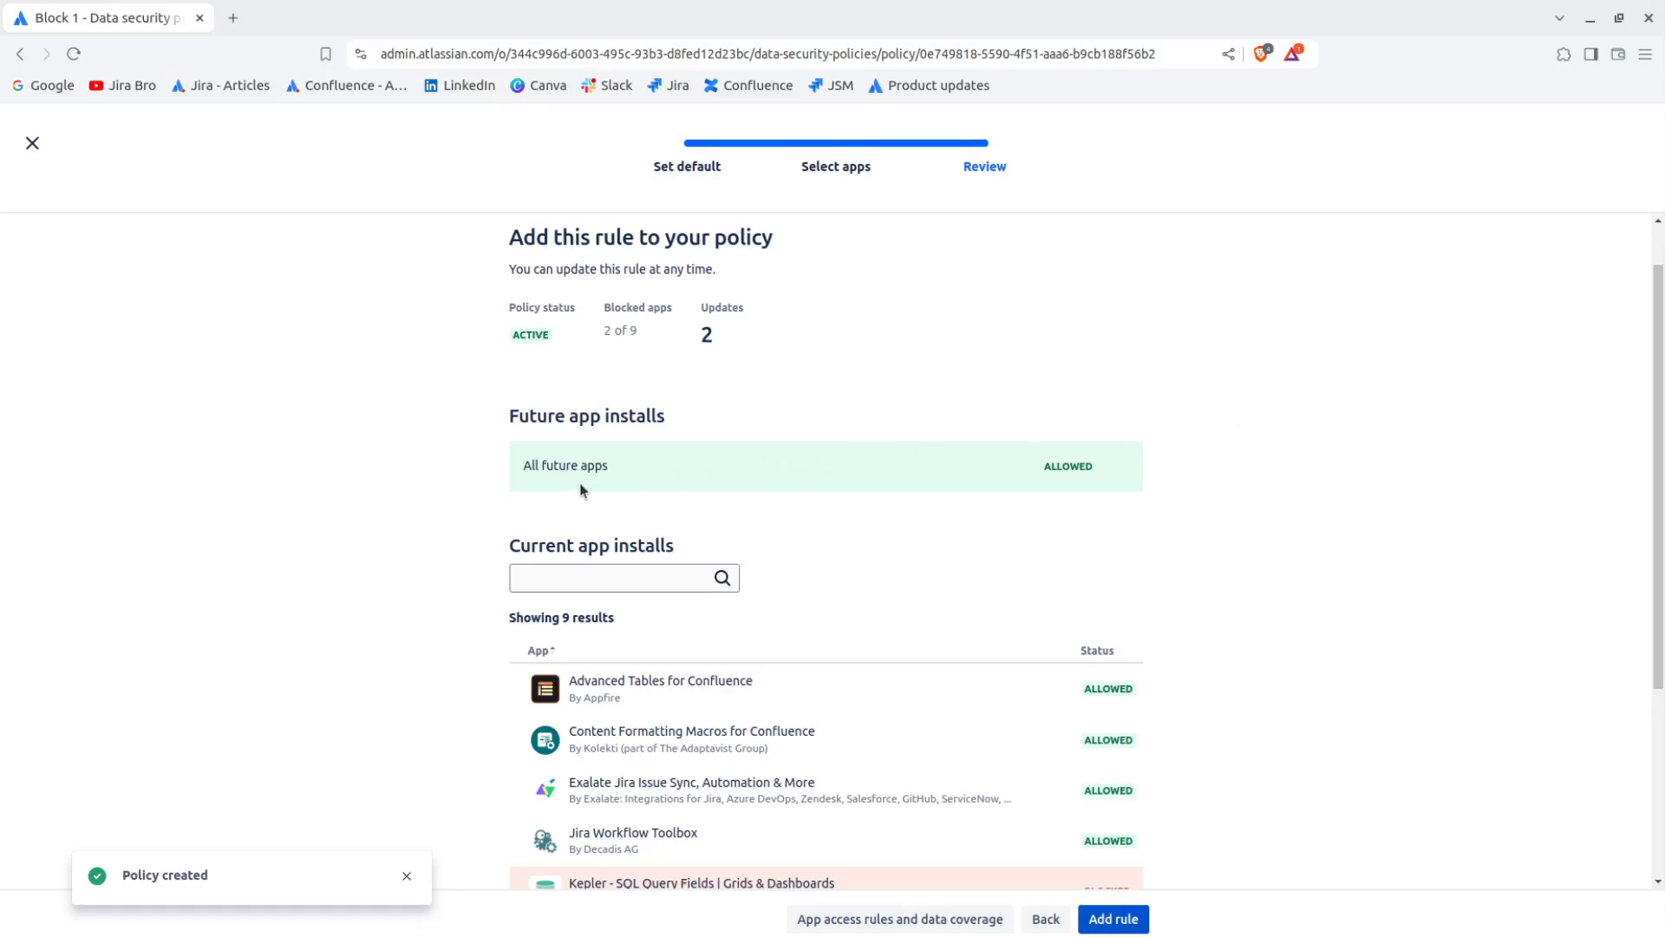
# Review the future and current app installs, and add the App access rule to the active policy.
pyautogui.moveTo(530, 465); pyautogui.dragTo(775, 476)
pyautogui.moveTo(600, 334); pyautogui.dragTo(634, 330)
pyautogui.click(663, 335)
pyautogui.scroll(-2, 898, 565)
pyautogui.scroll(-2, 900, 572)
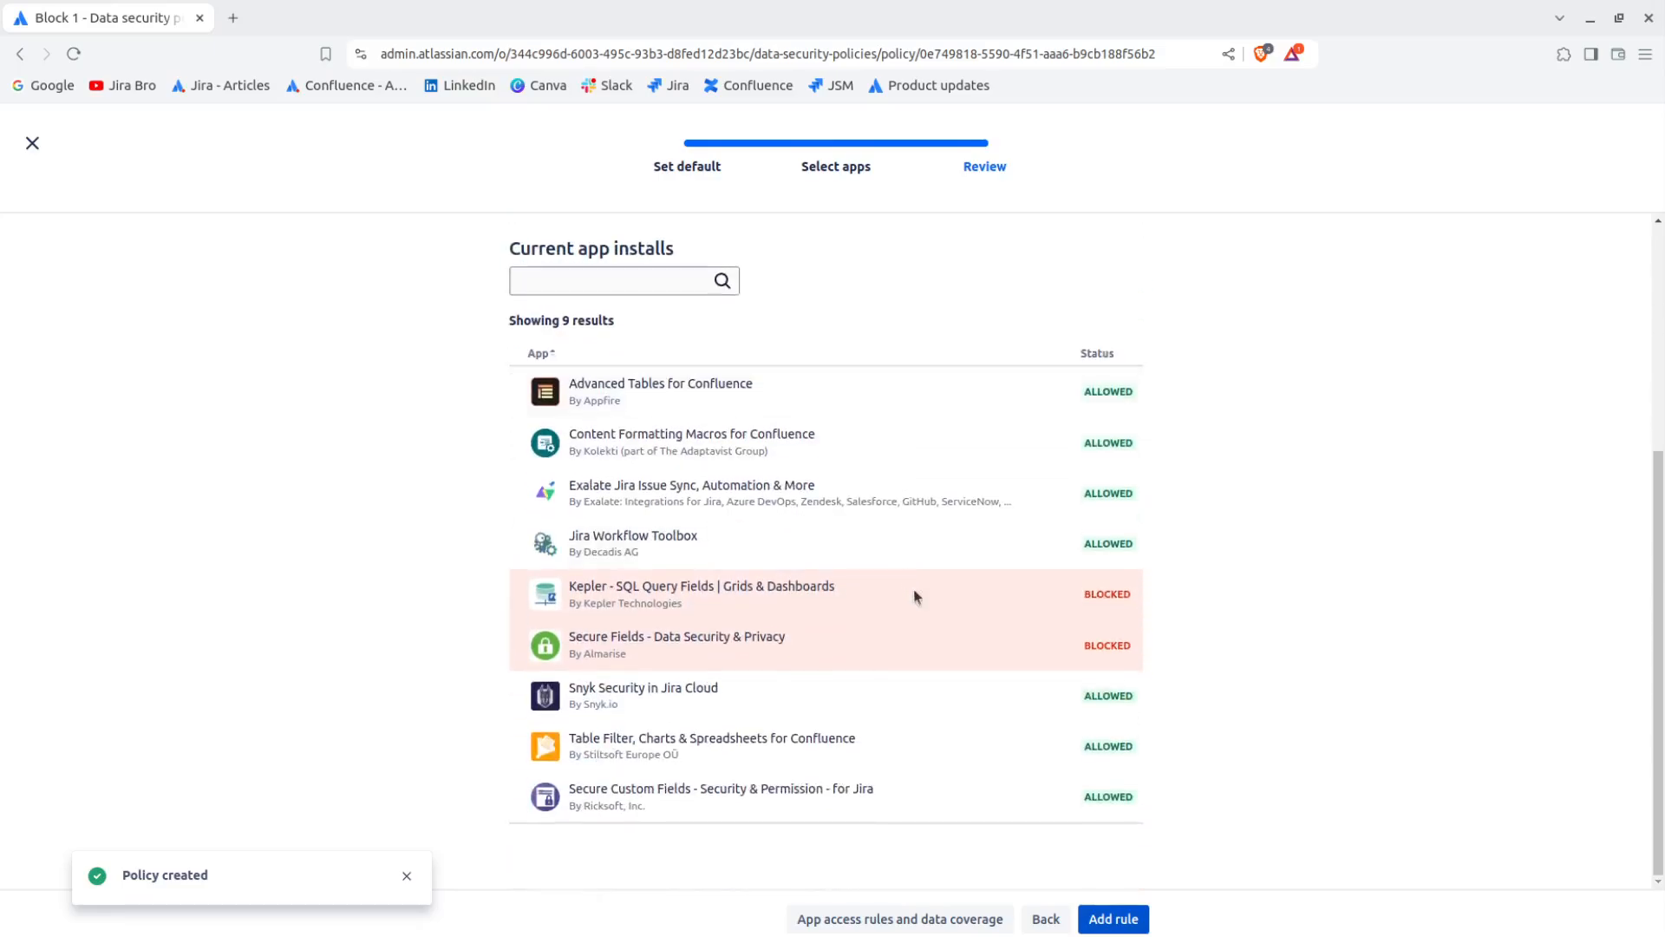
pyautogui.click(1114, 919)
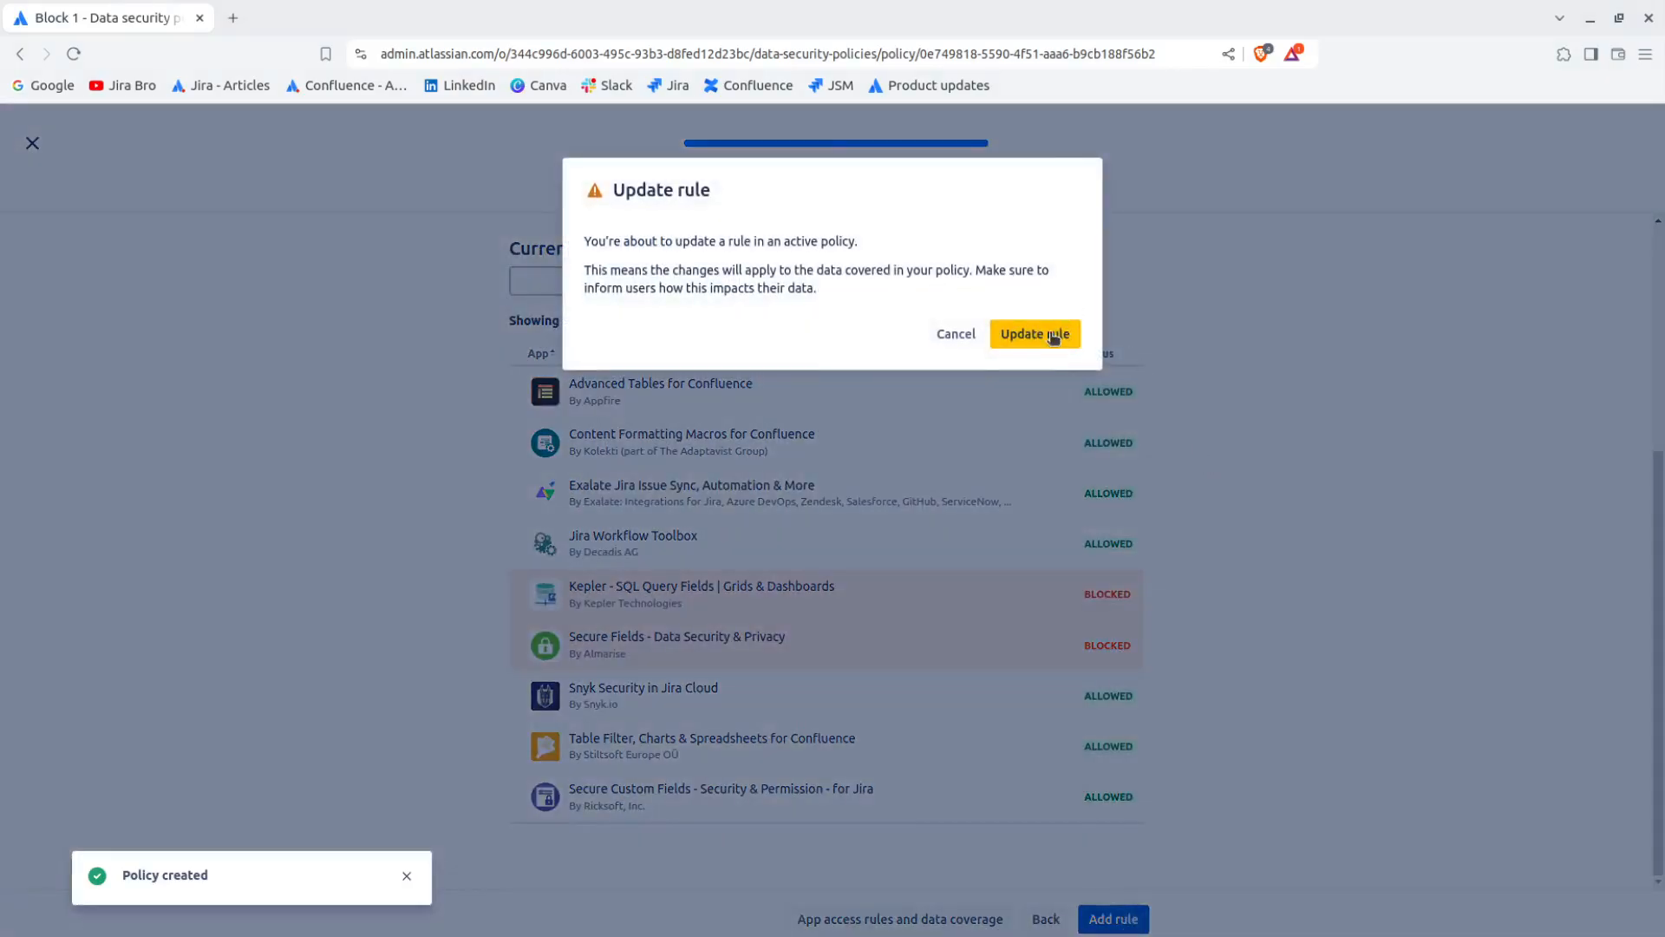
pyautogui.click(1051, 335)
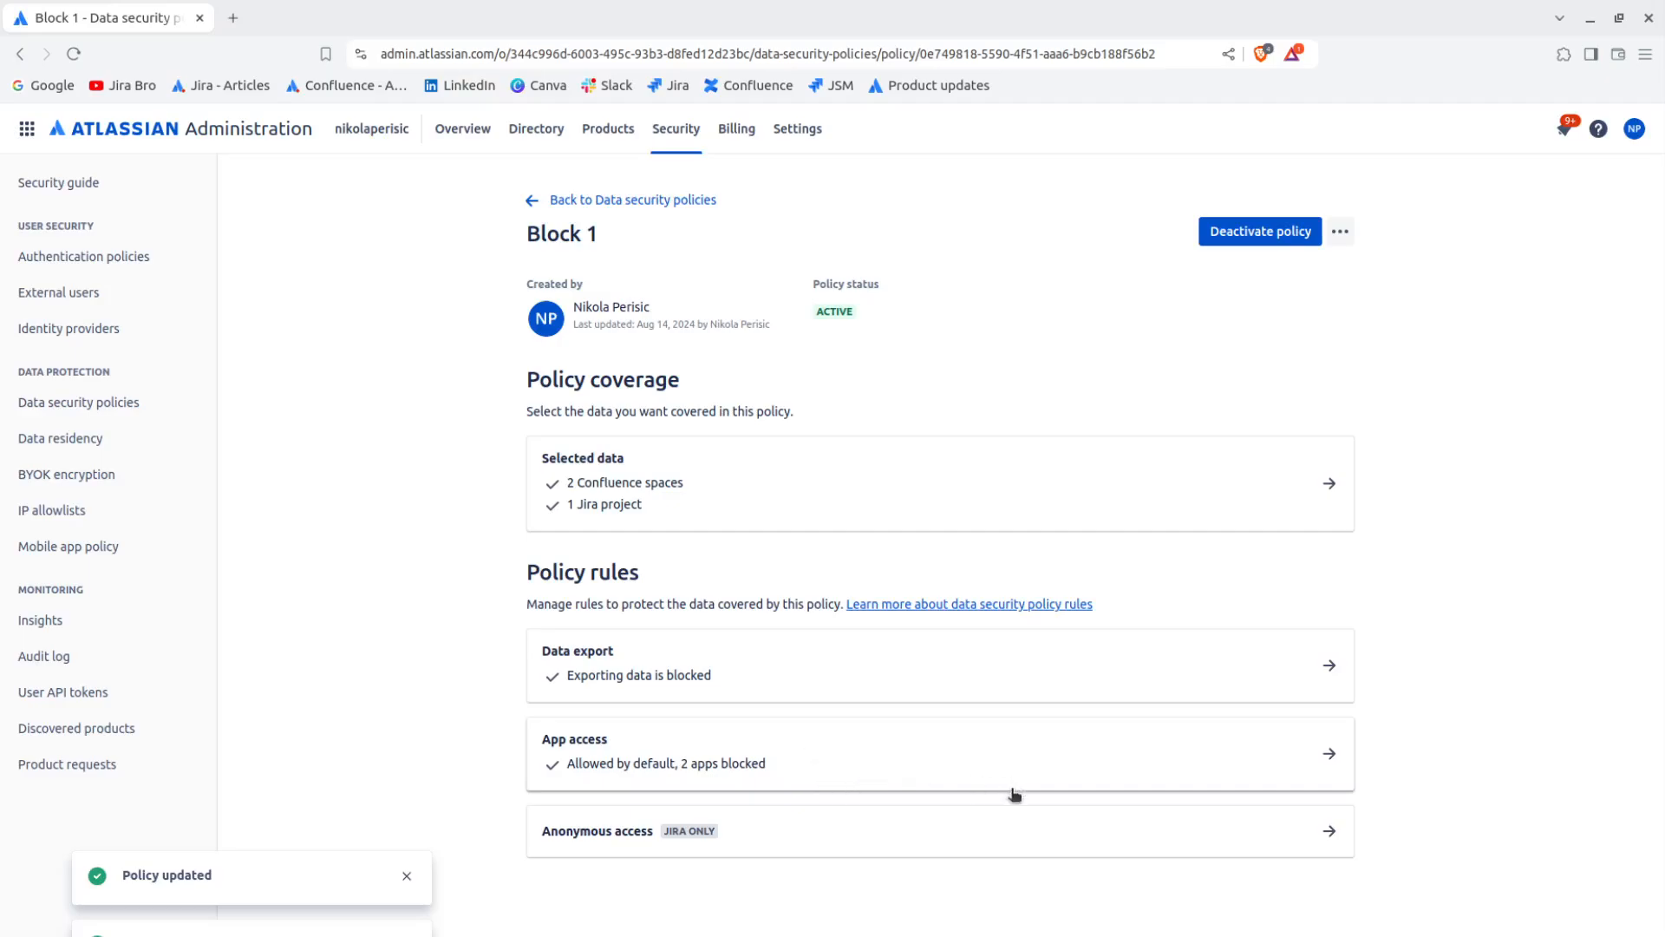
# Set the Anonymous access rule to Block anonymous access and add it to the active policy.
pyautogui.click(891, 837)
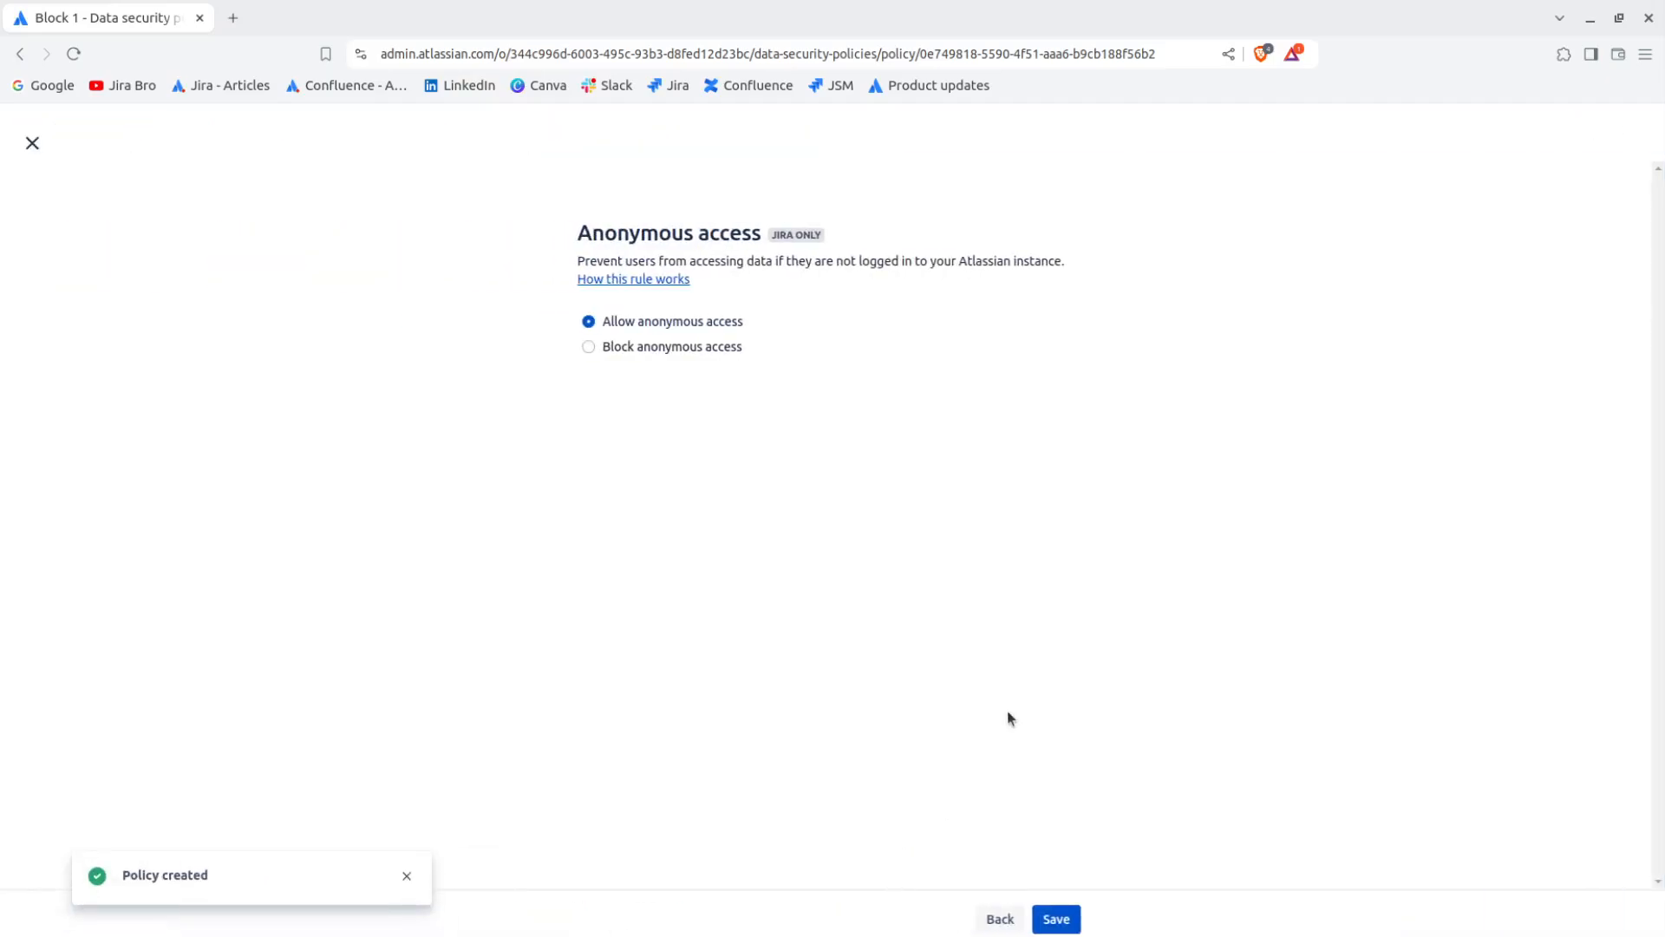
pyautogui.moveTo(626, 261); pyautogui.dragTo(1127, 258)
pyautogui.click(1127, 257)
pyautogui.click(684, 346)
pyautogui.click(1056, 918)
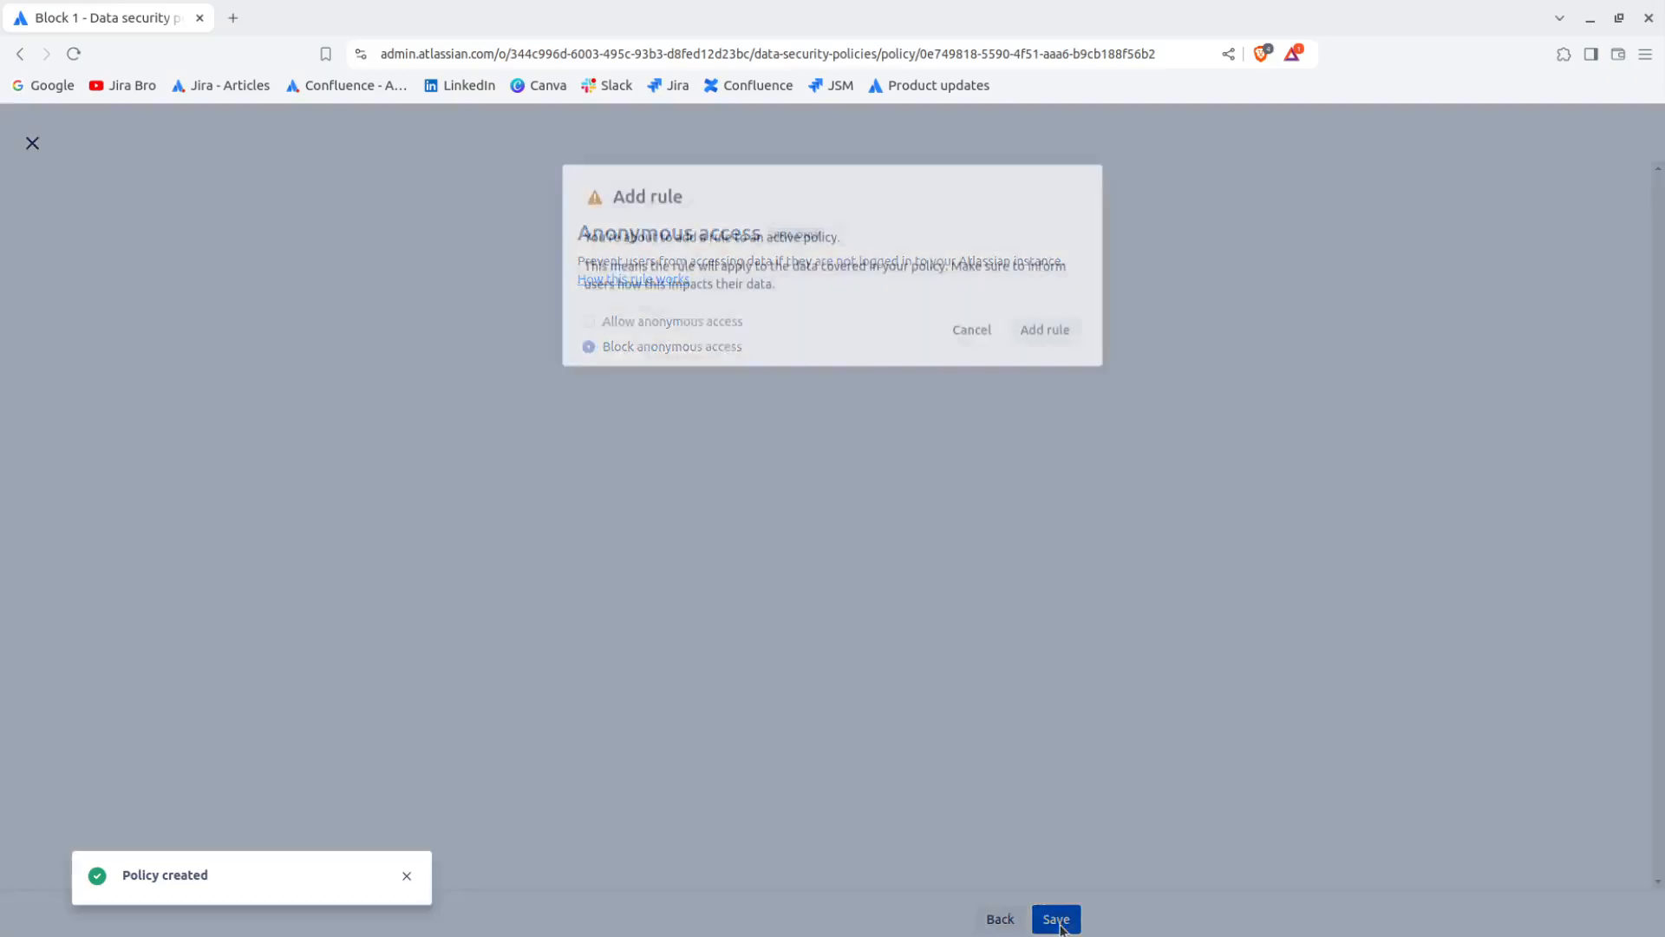
pyautogui.click(1044, 322)
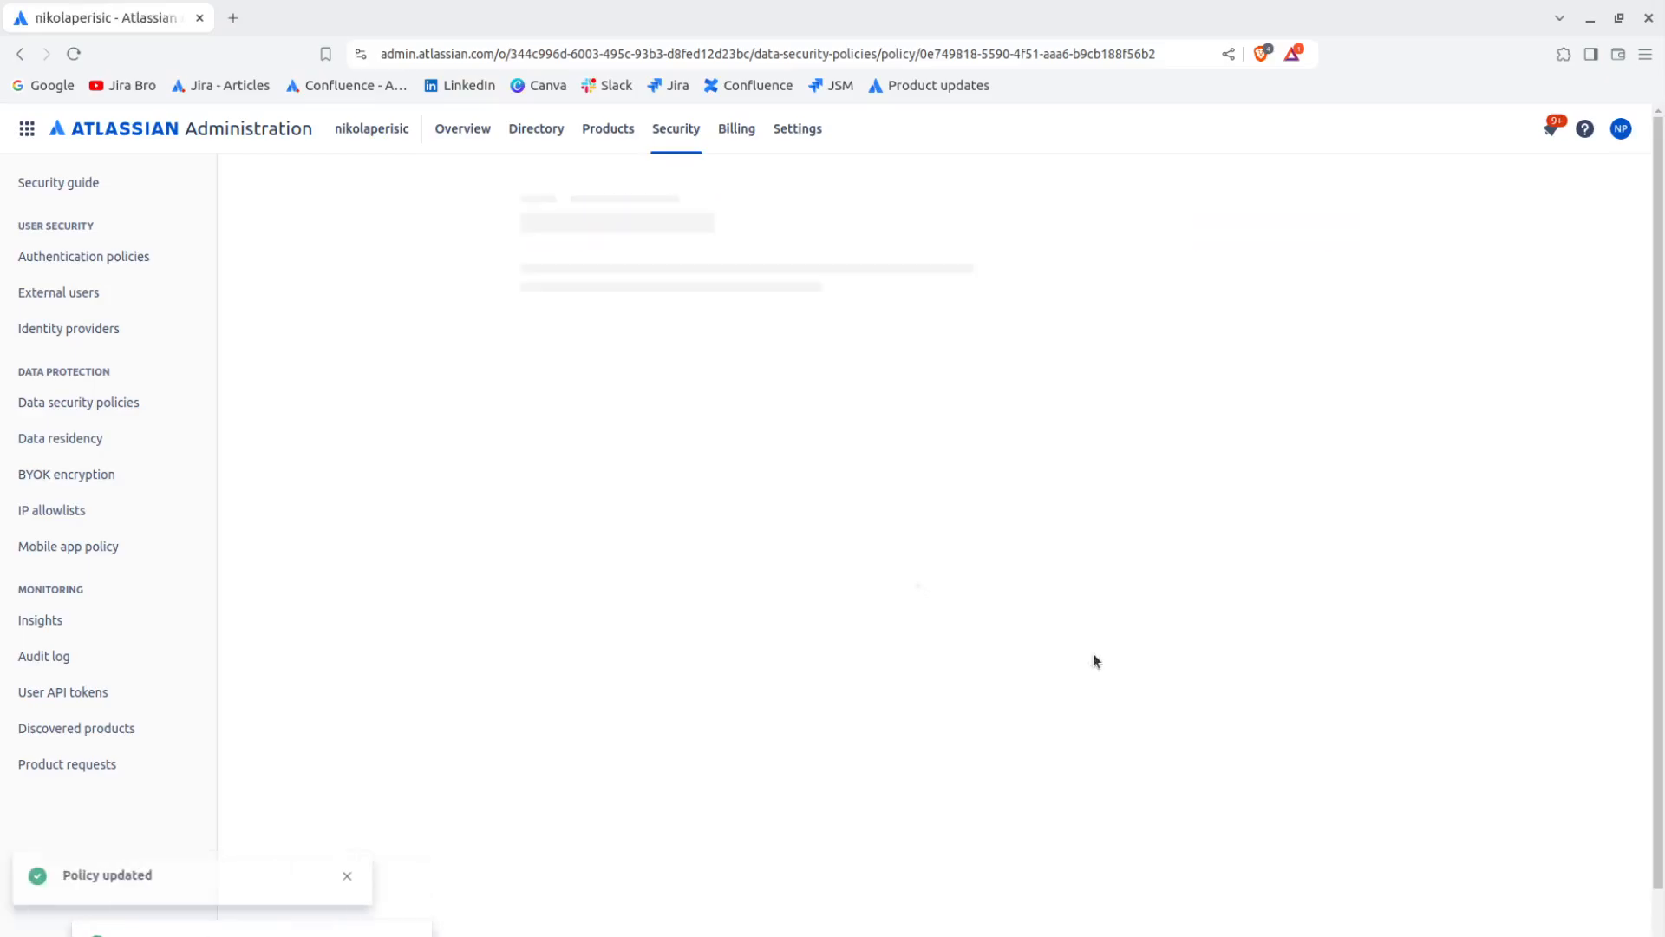